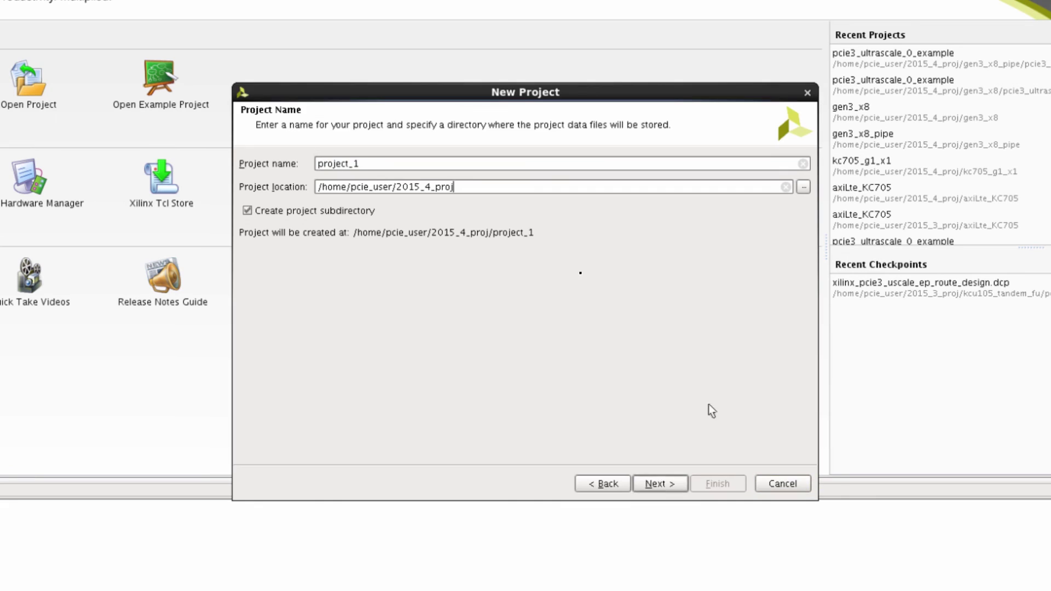
# - Name the new project PCIe_g3_x8_pipe and keep it an RTL project without added source, IP or constraint files
pyautogui.moveTo(373, 164); pyautogui.dragTo(290, 171)
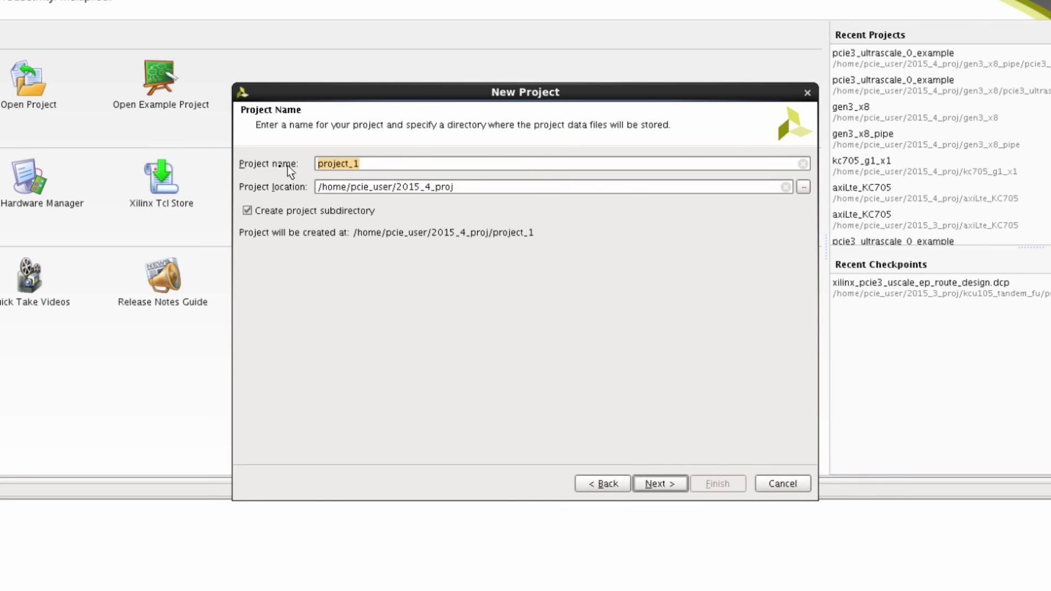
pyautogui.write('PCIe_g3_x8_pipe')
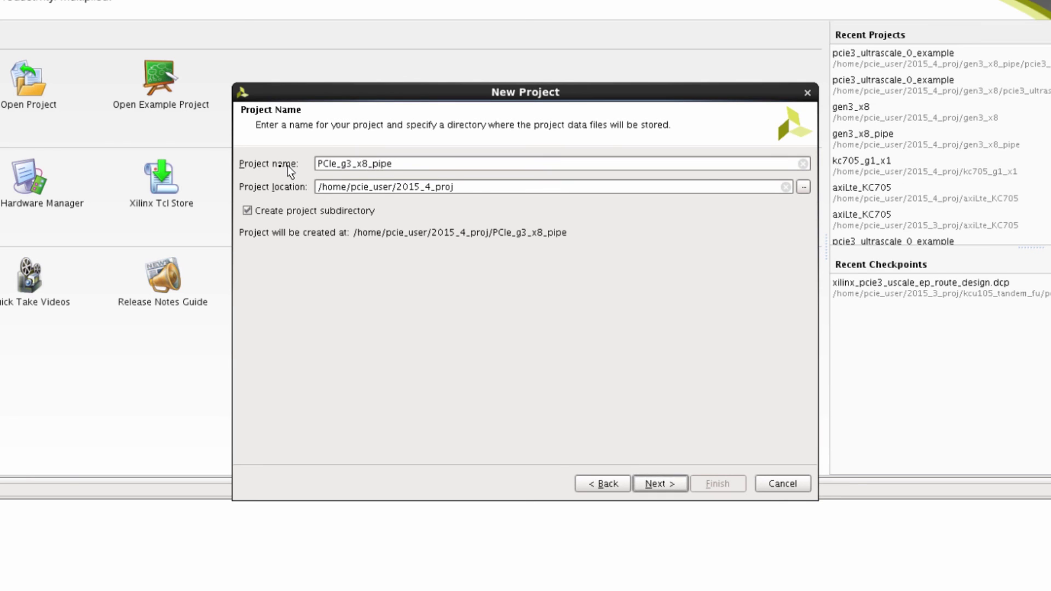
pyautogui.click(659, 485)
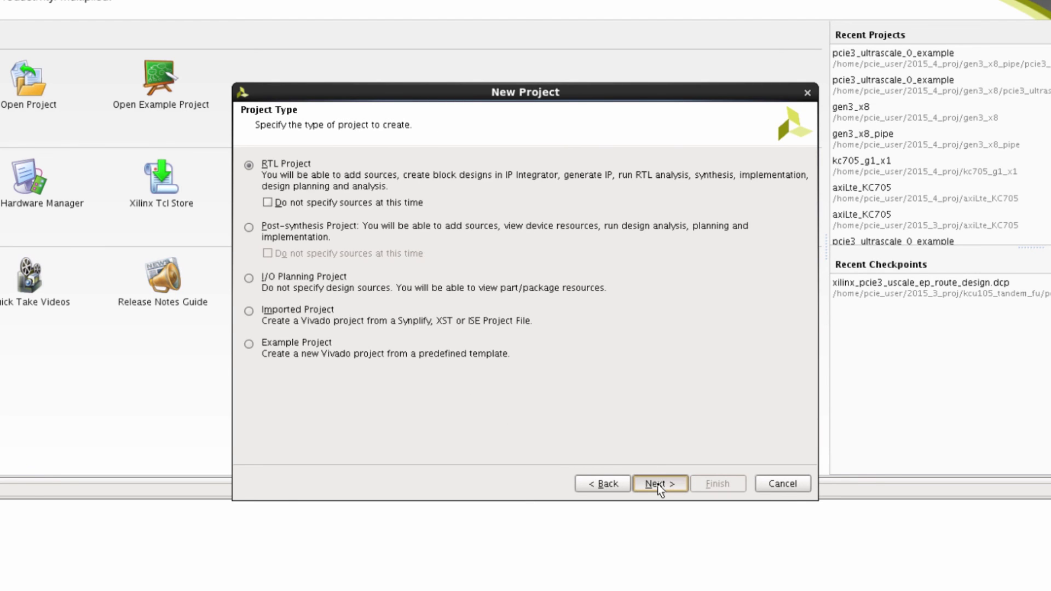
pyautogui.click(659, 484)
pyautogui.click(659, 484)
pyautogui.click(658, 484)
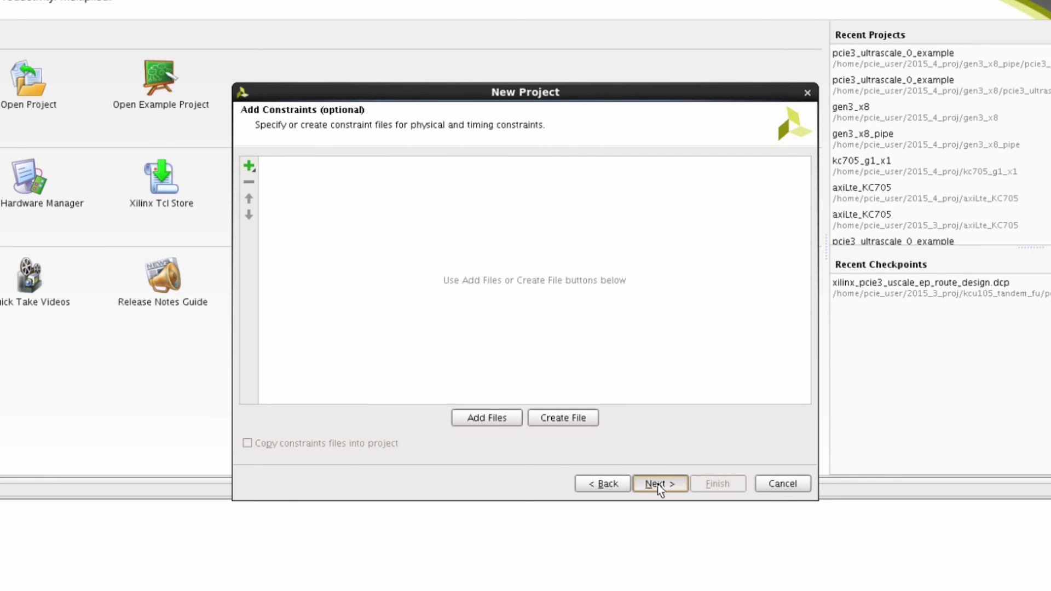
pyautogui.click(658, 484)
# - Choose the Kintex-Ultrascale KCU105 Evaluation Platform as the default board and create the project
pyautogui.click(349, 164)
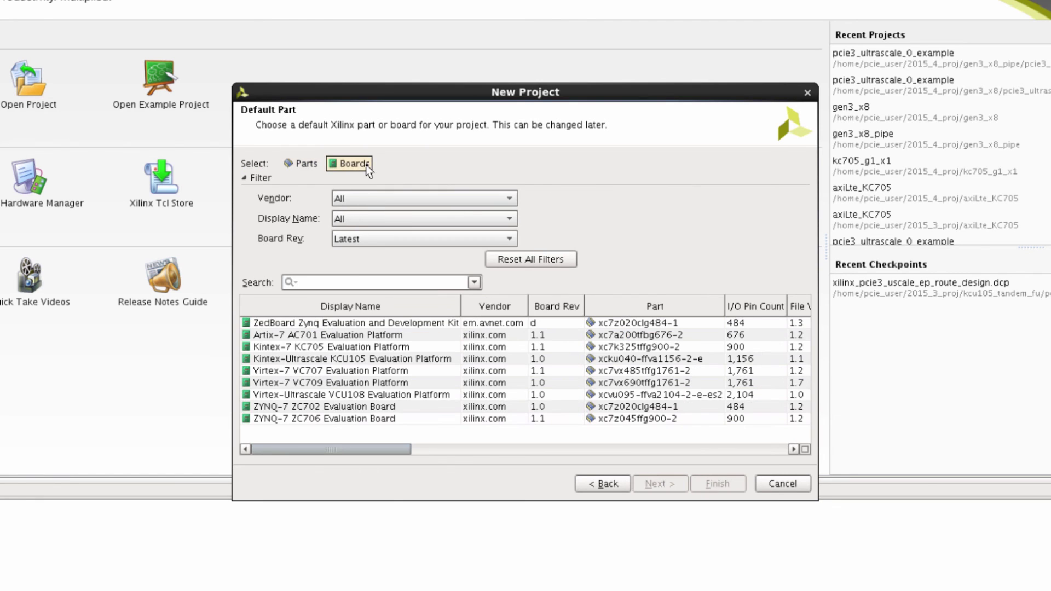
pyautogui.click(363, 359)
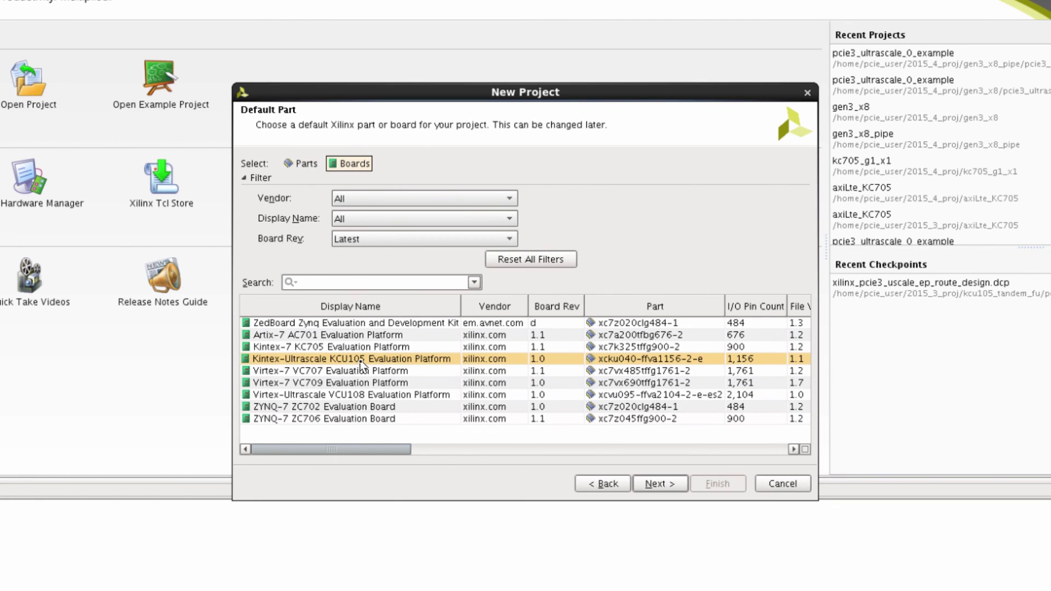
pyautogui.click(661, 485)
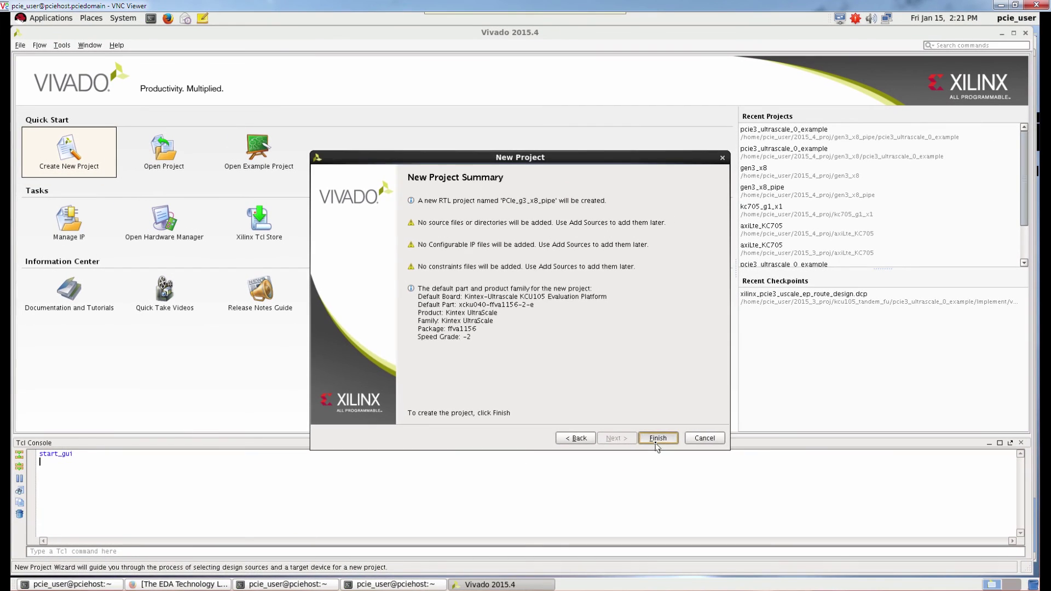
pyautogui.click(655, 442)
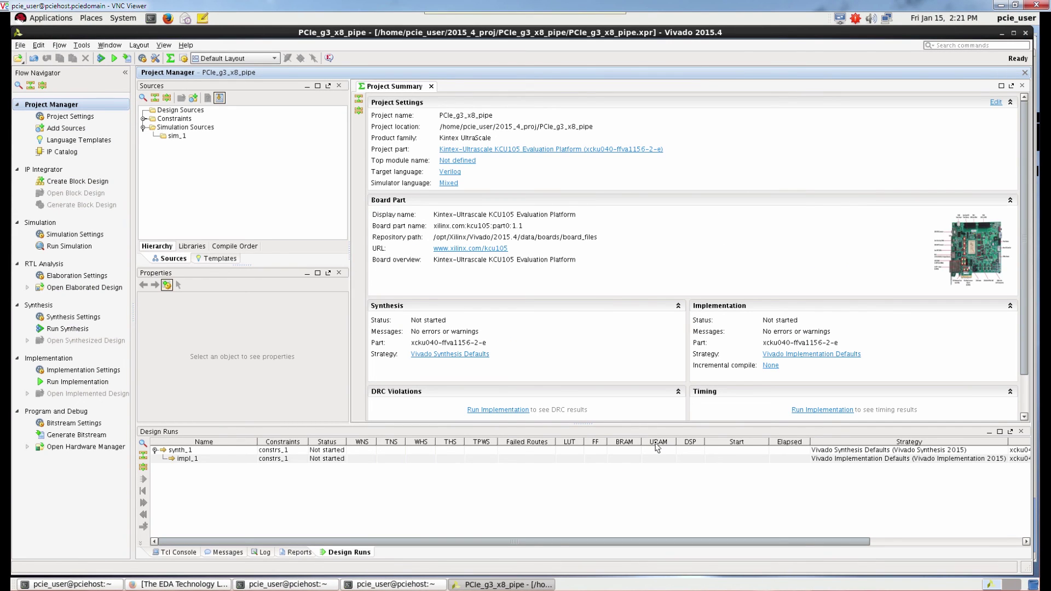
# - Search the IP catalog for PCIe and start customizing the Ultrascale FPGA Gen3 Integrated Block for PCI Express
pyautogui.click(65, 155)
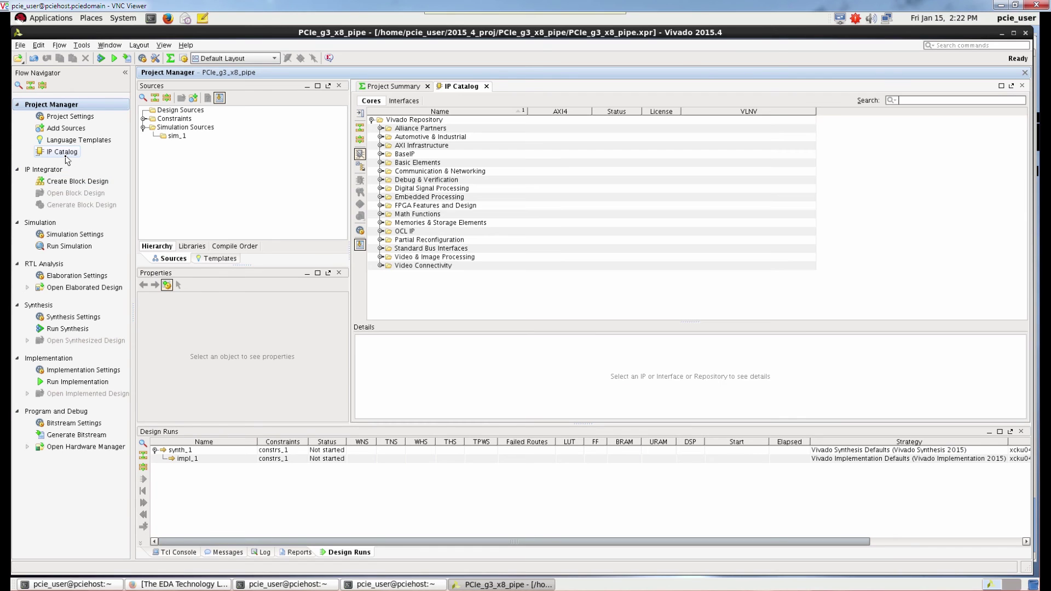
pyautogui.write('PCIe')
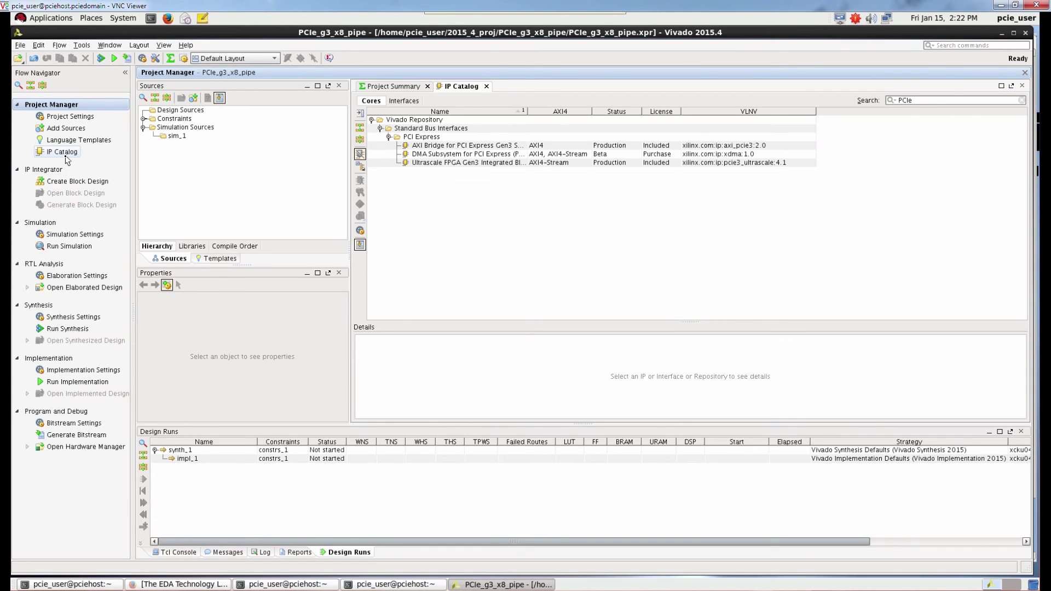
pyautogui.click(466, 163)
pyautogui.doubleClick(467, 163)
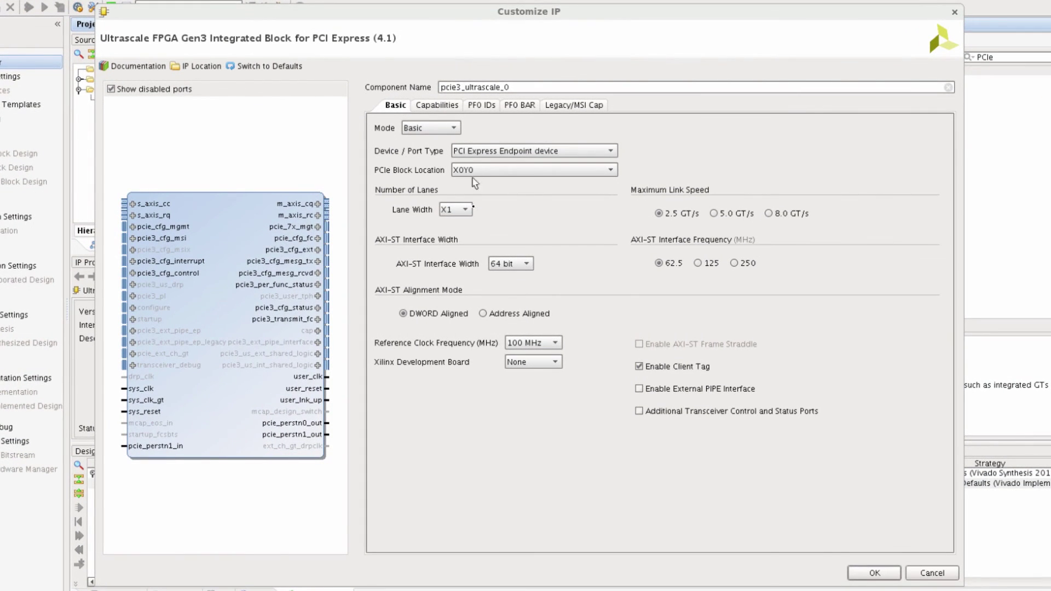
# - Configure the PCIe core for lane width X8, maximum link speed 8.0 GT/s and the KCU105 development board
pyautogui.click(465, 212)
pyautogui.click(461, 259)
pyautogui.click(769, 213)
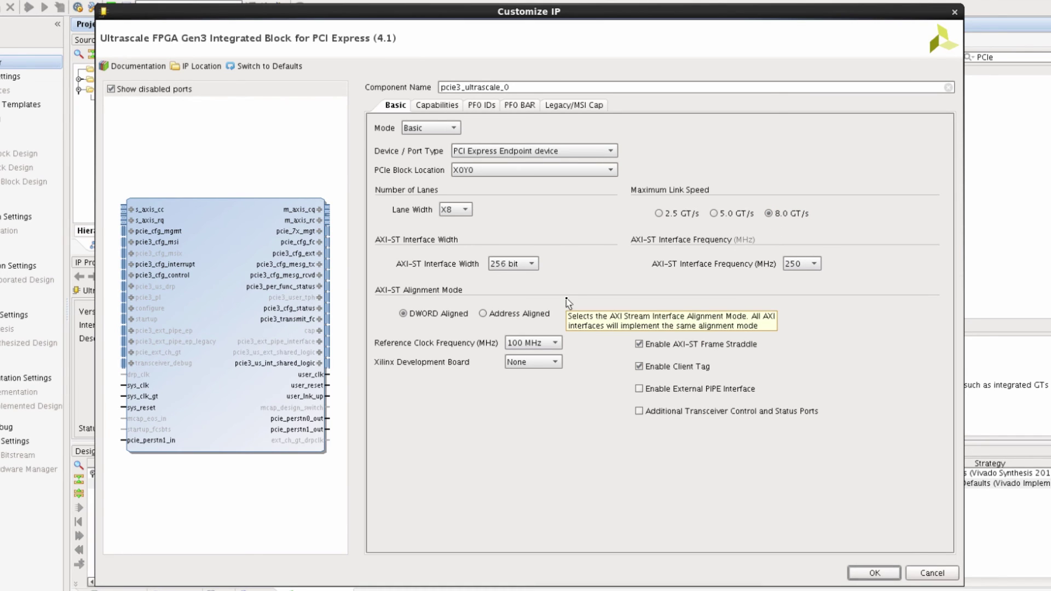
pyautogui.click(555, 362)
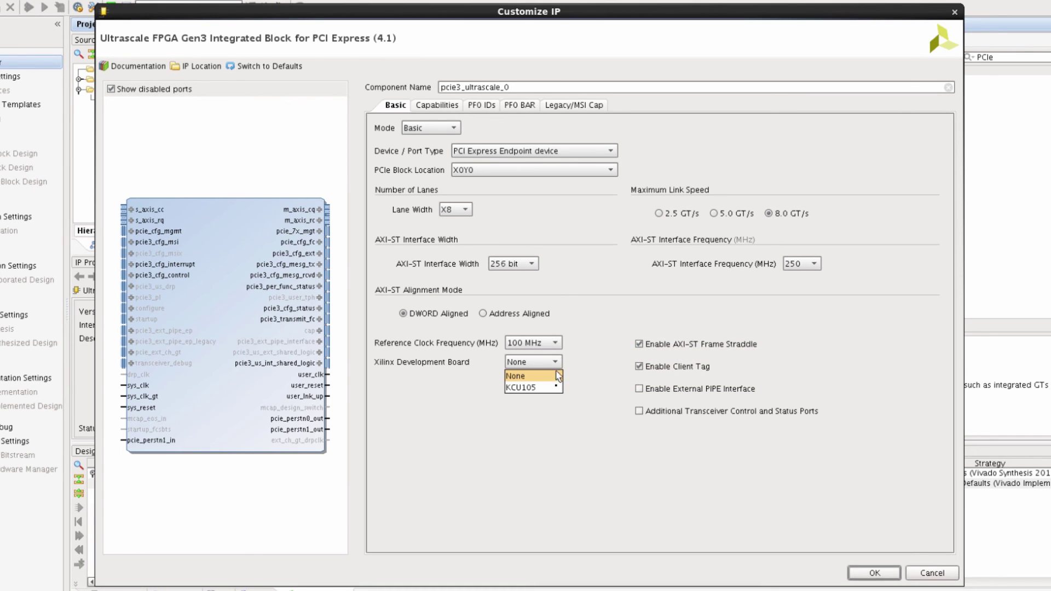
pyautogui.click(555, 387)
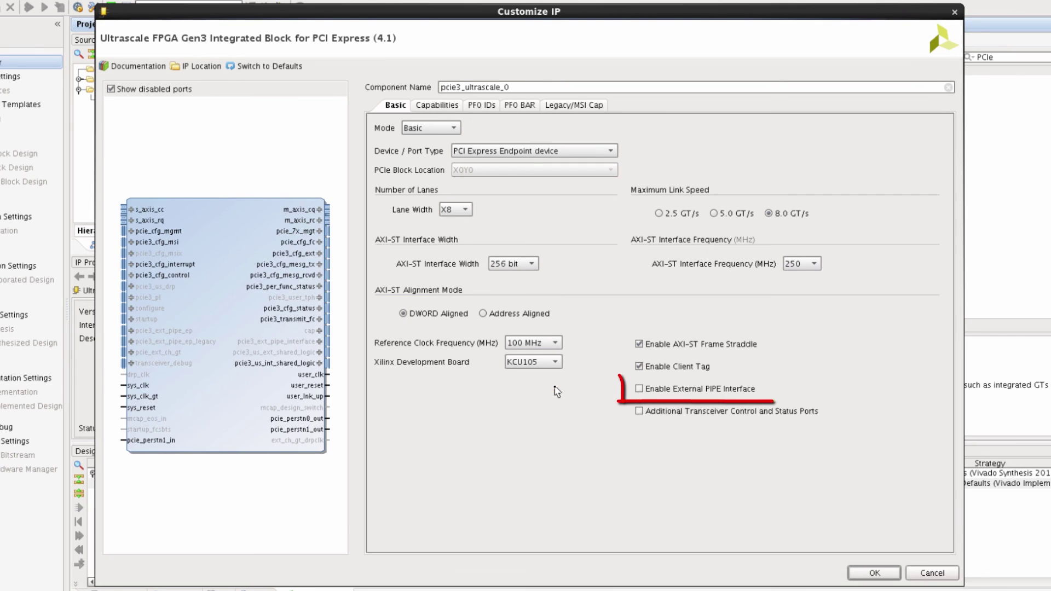
# - Enable the external PIPE interface, review the PF0 BAR settings and accept the core customization
pyautogui.click(615, 391)
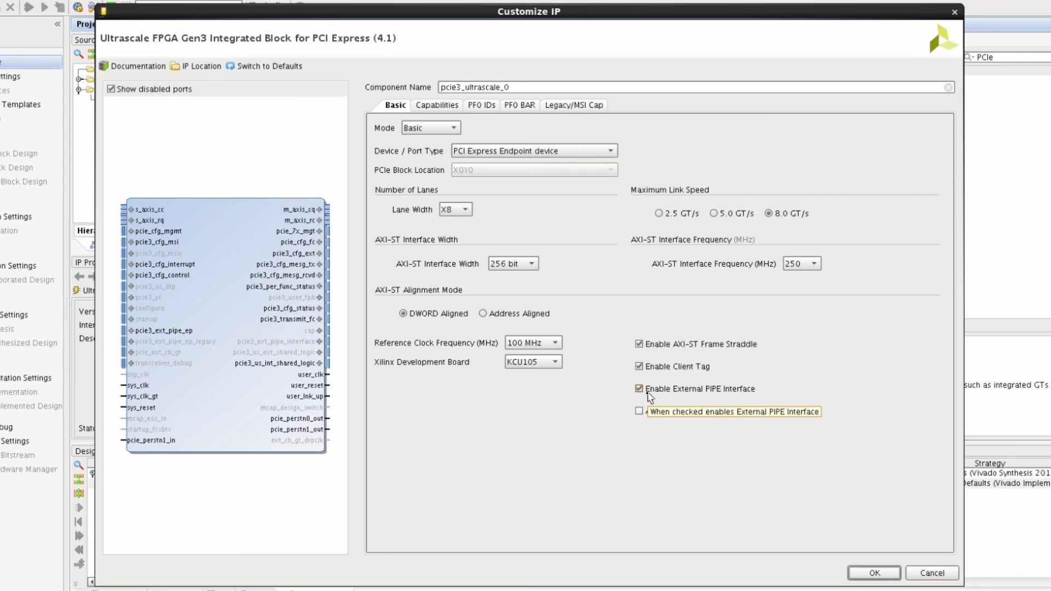
pyautogui.click(511, 109)
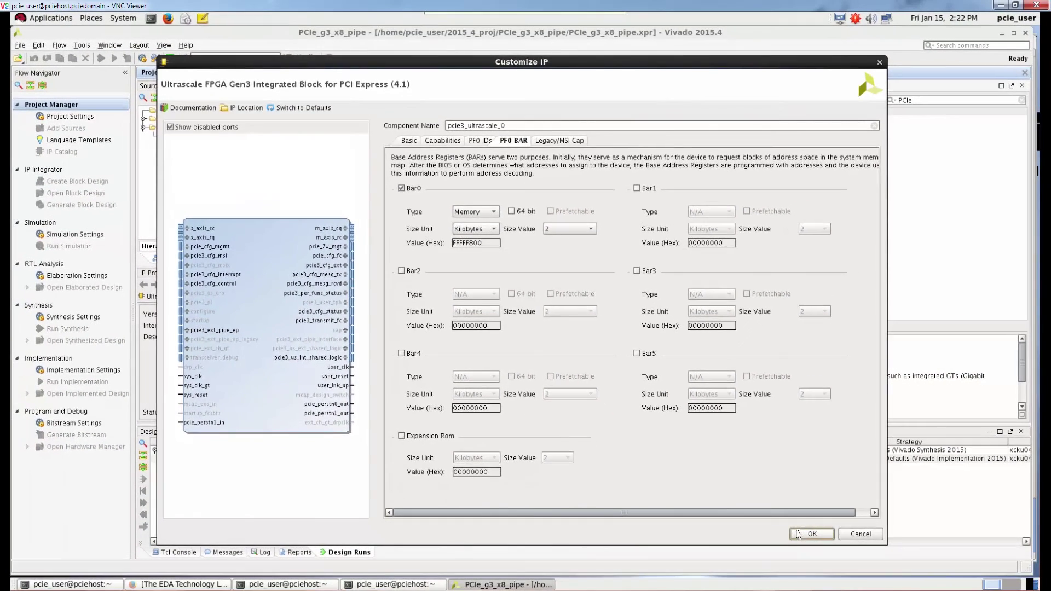
pyautogui.click(865, 568)
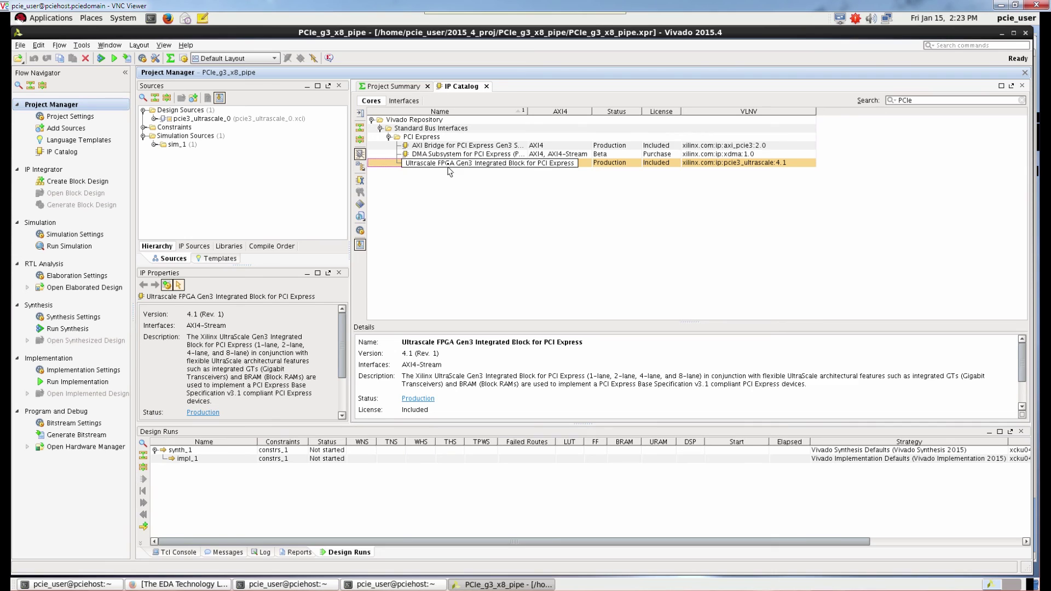
# - Open the IP example design of pcie3_ultrascale_0, placing it in the /home/pcie_user/2015_4_proj/PCIe_g3_x8_pipe directory
pyautogui.click(281, 120)
pyautogui.rightClick(281, 121)
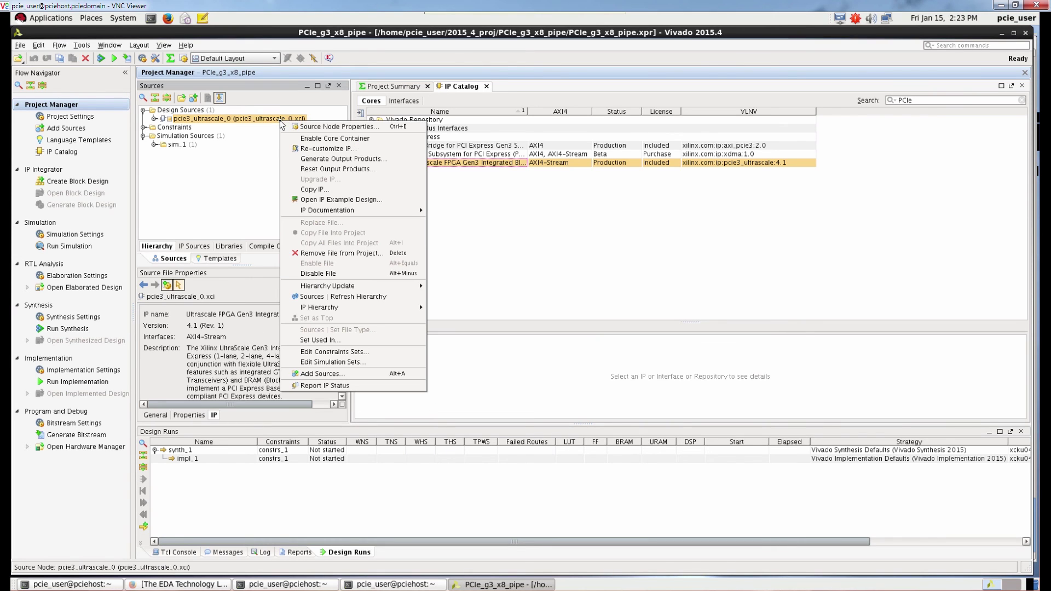
pyautogui.click(344, 199)
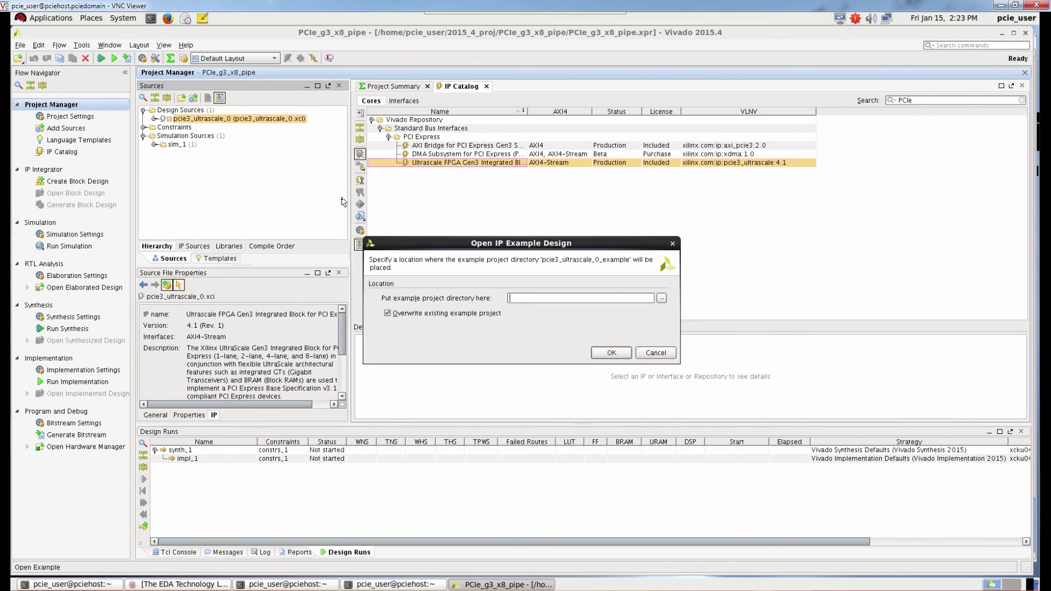
pyautogui.click(662, 298)
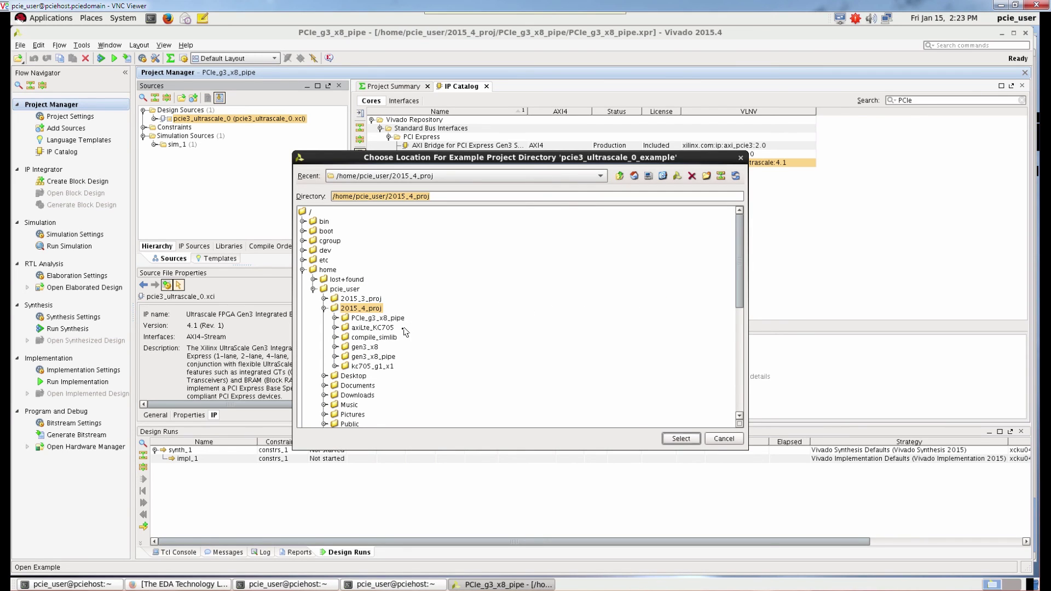
pyautogui.click(383, 318)
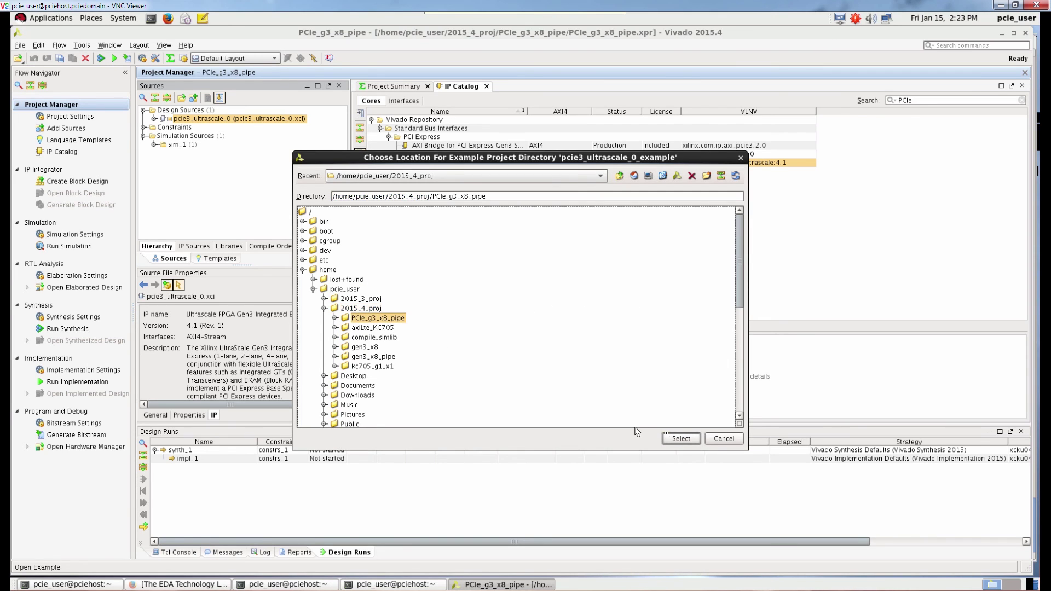
pyautogui.click(678, 439)
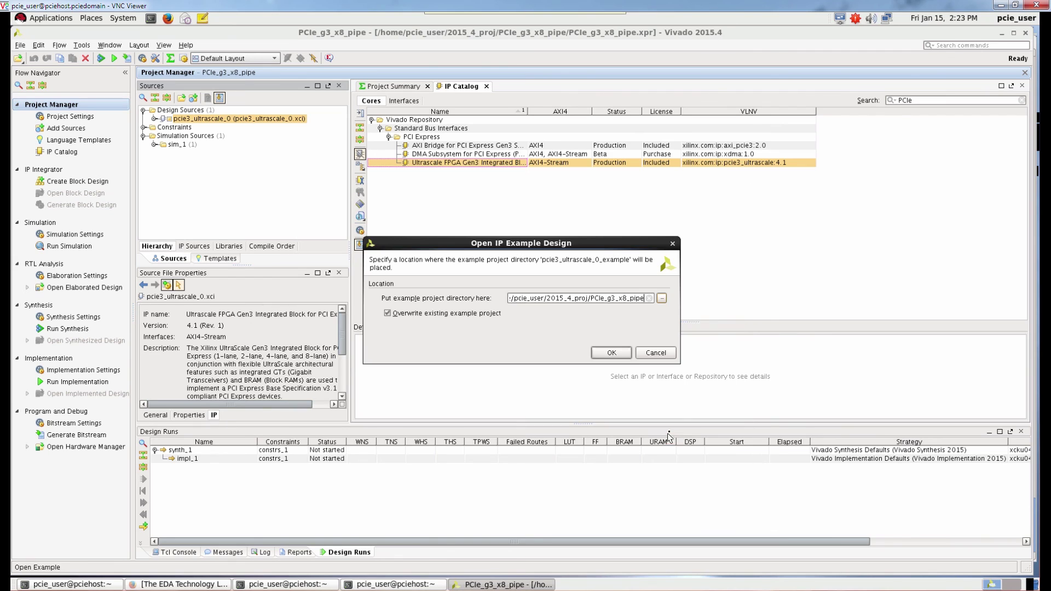
pyautogui.click(610, 352)
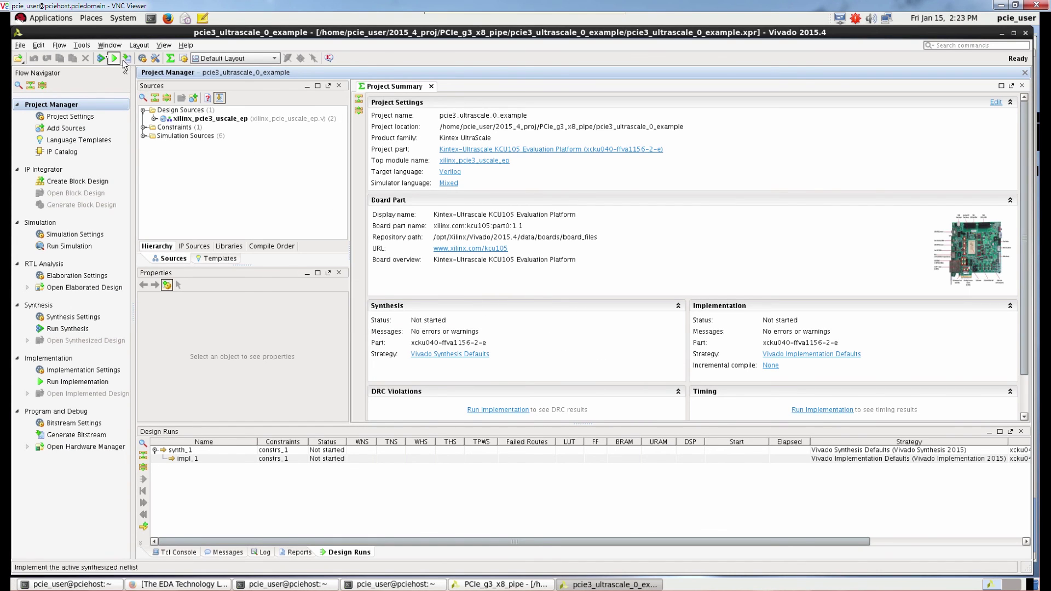
# - Start Compile Simulation Libraries for the example project and set the simulator to QuestaSim
pyautogui.click(84, 46)
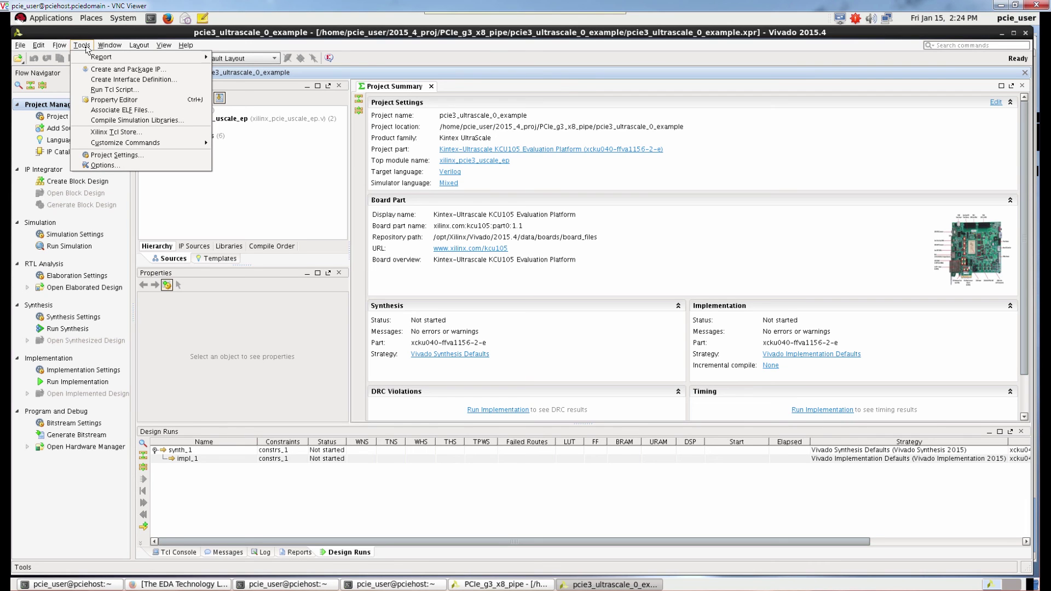
pyautogui.click(137, 120)
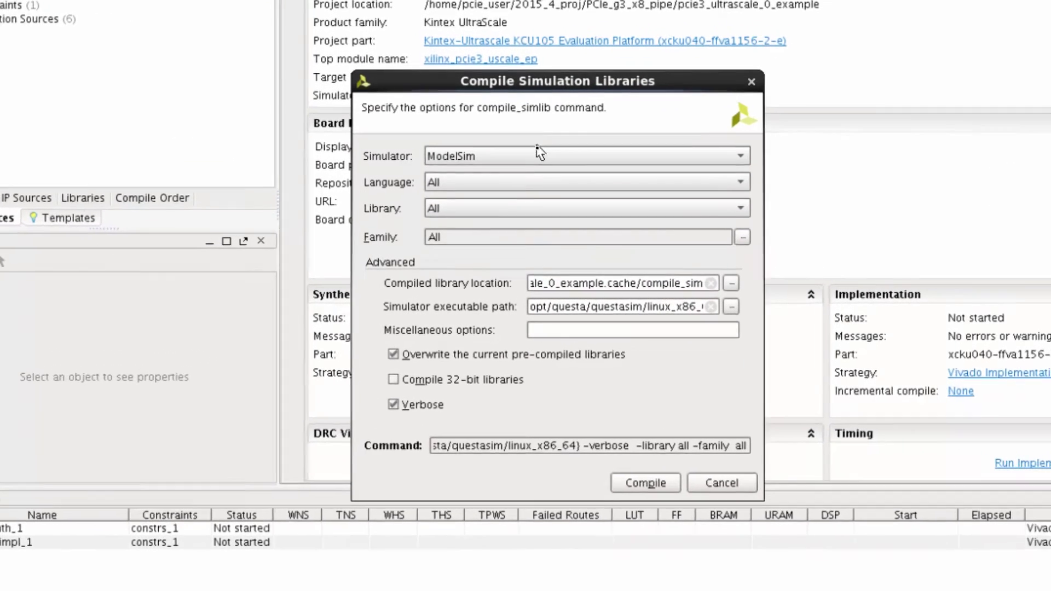
pyautogui.click(516, 195)
pyautogui.click(523, 218)
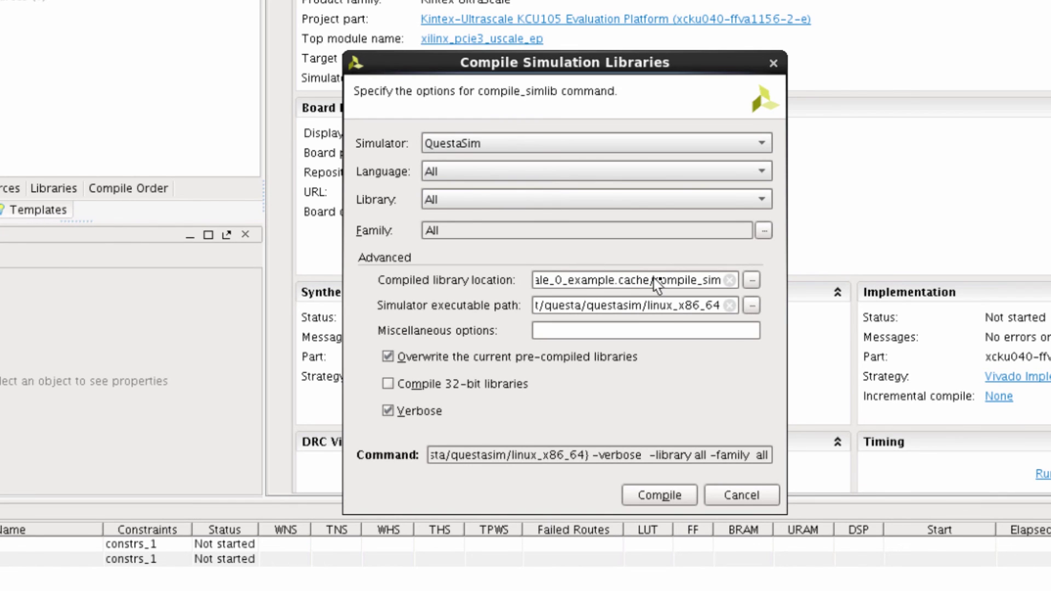
# - Set the compiled library location to /home/pcie_user/2015_4_proj/compile_simlib and compile the simulation libraries
pyautogui.click(752, 281)
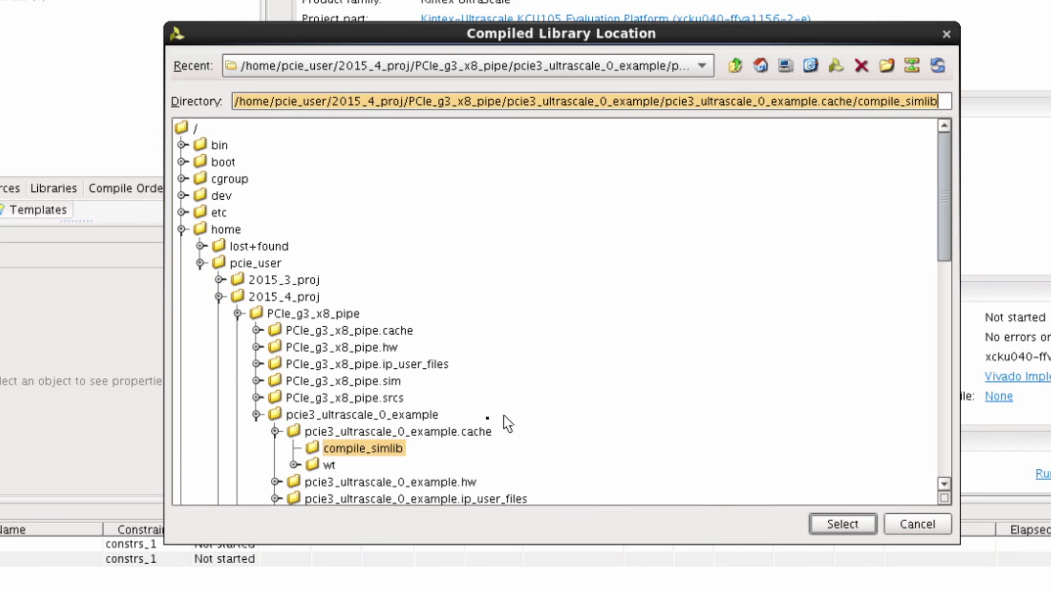
pyautogui.click(240, 314)
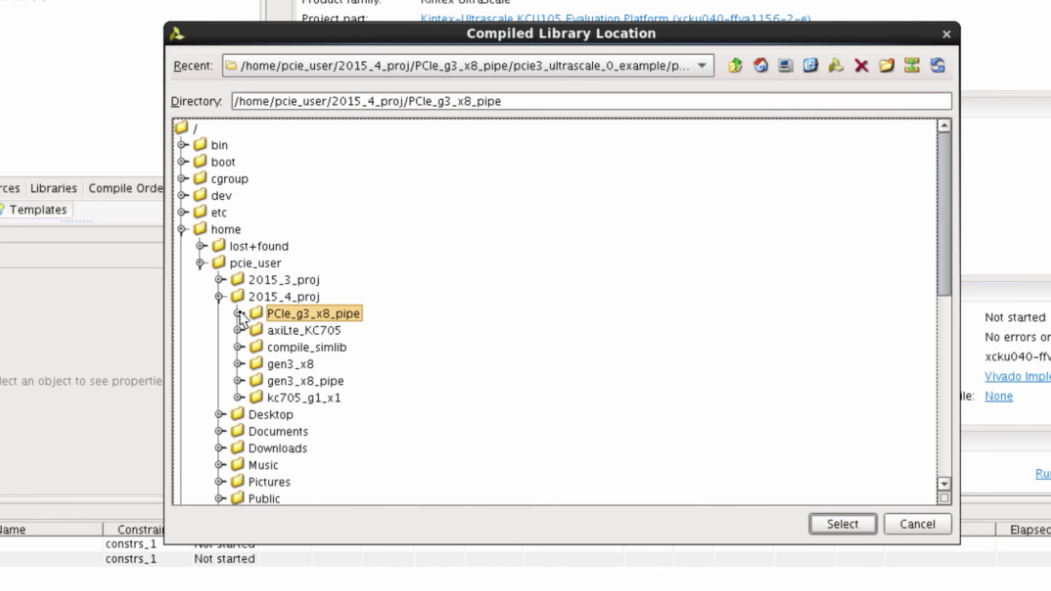
pyautogui.click(290, 351)
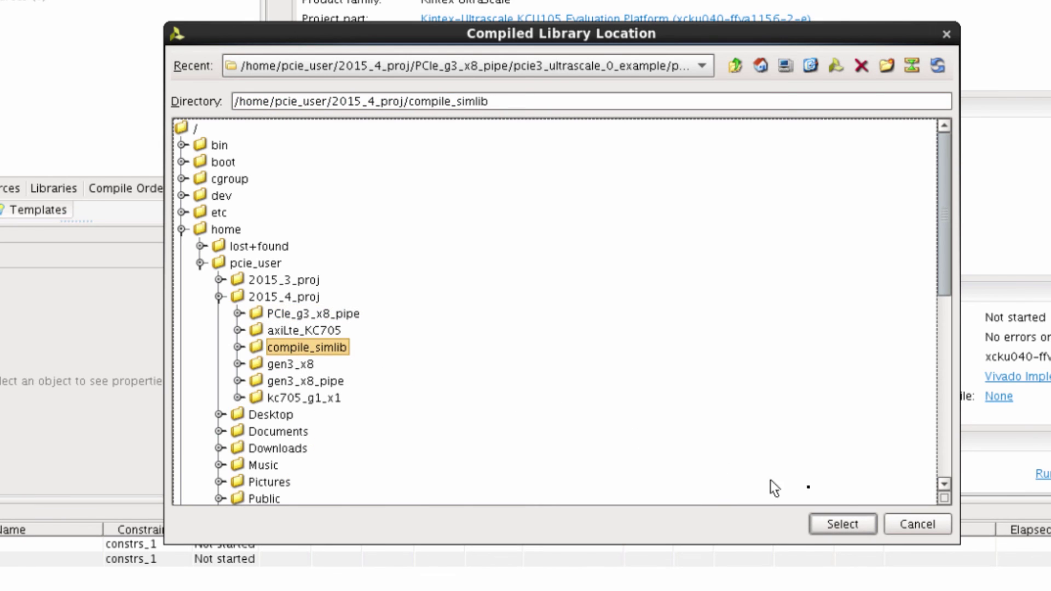
pyautogui.click(862, 525)
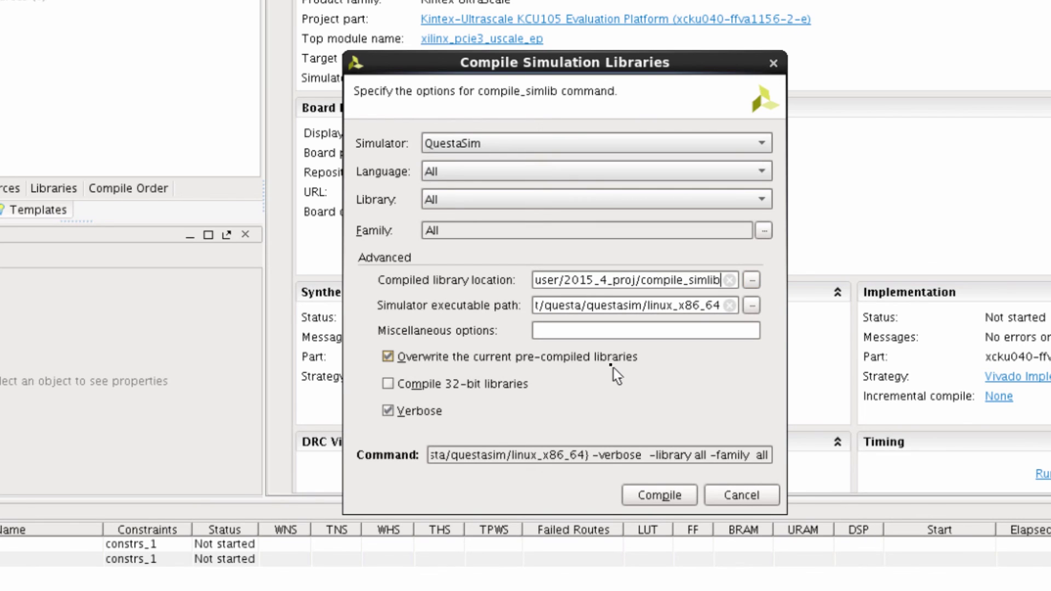
pyautogui.click(682, 497)
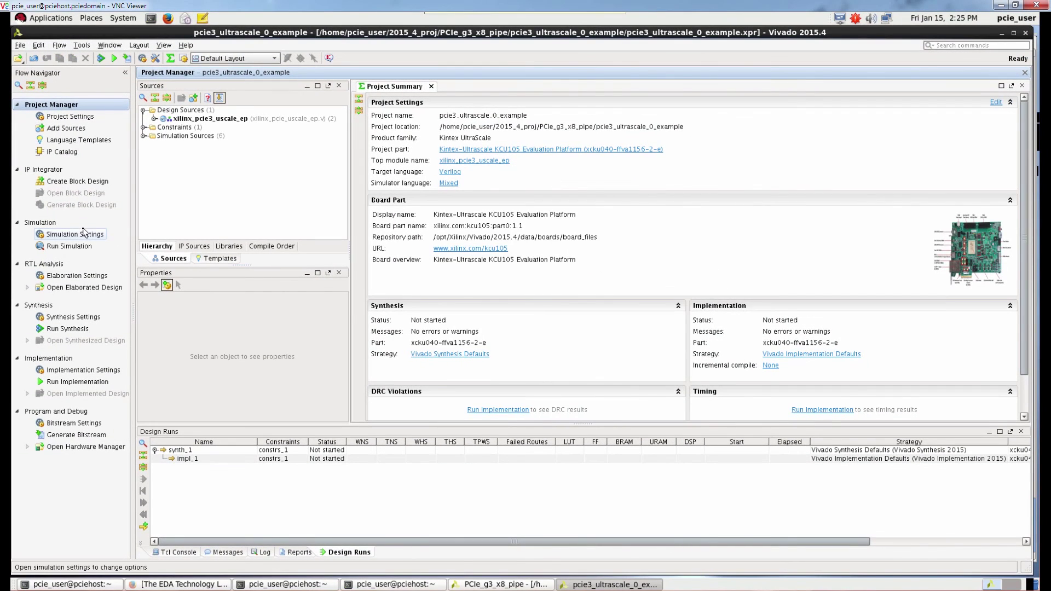
# - Change the target simulator in the simulation settings to Questa Advanced Simulator
pyautogui.click(82, 234)
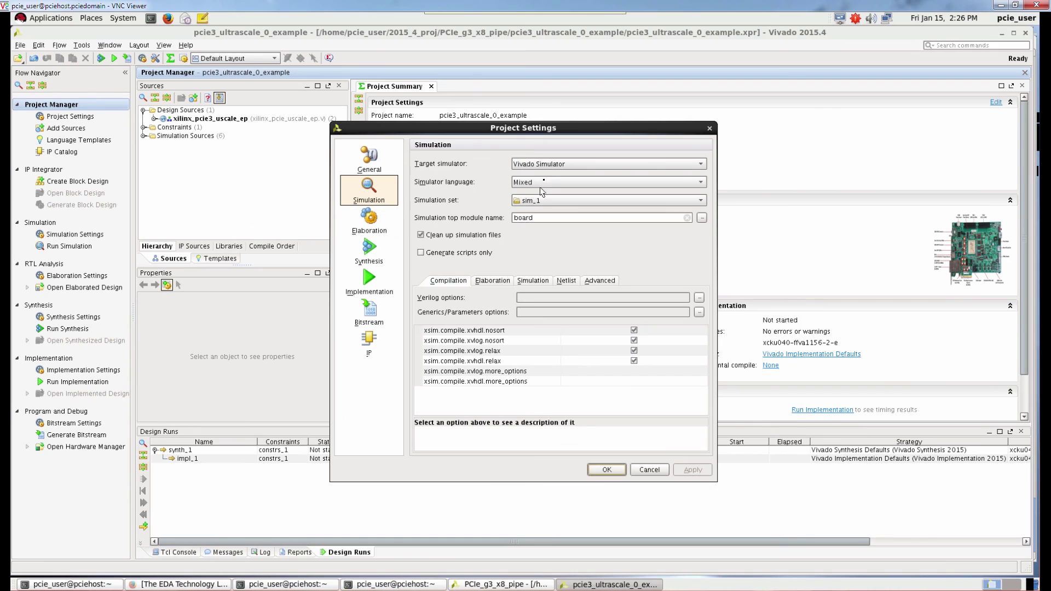
pyautogui.click(554, 164)
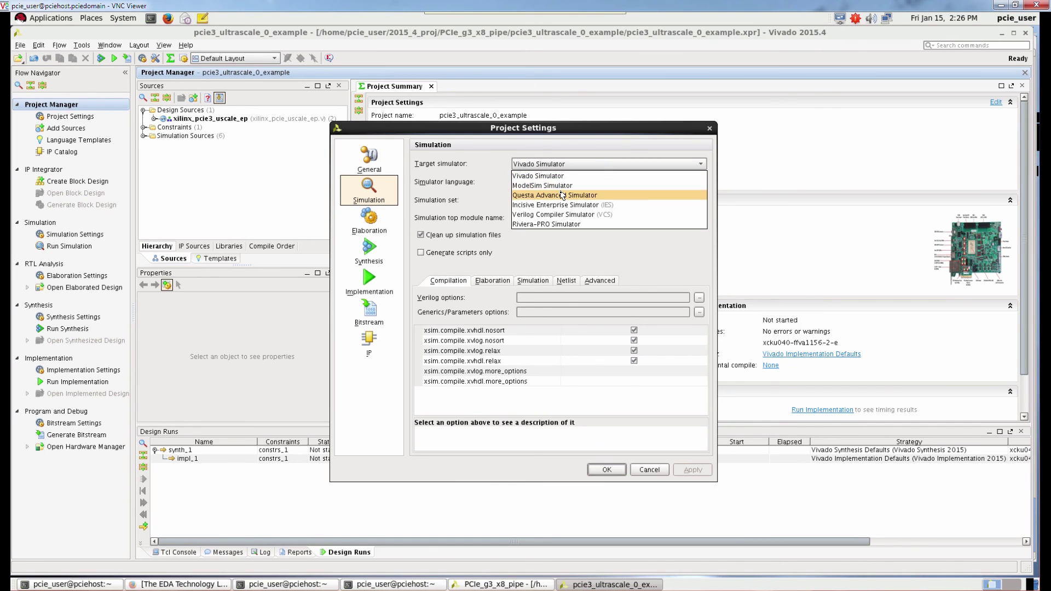
pyautogui.click(563, 195)
pyautogui.click(526, 338)
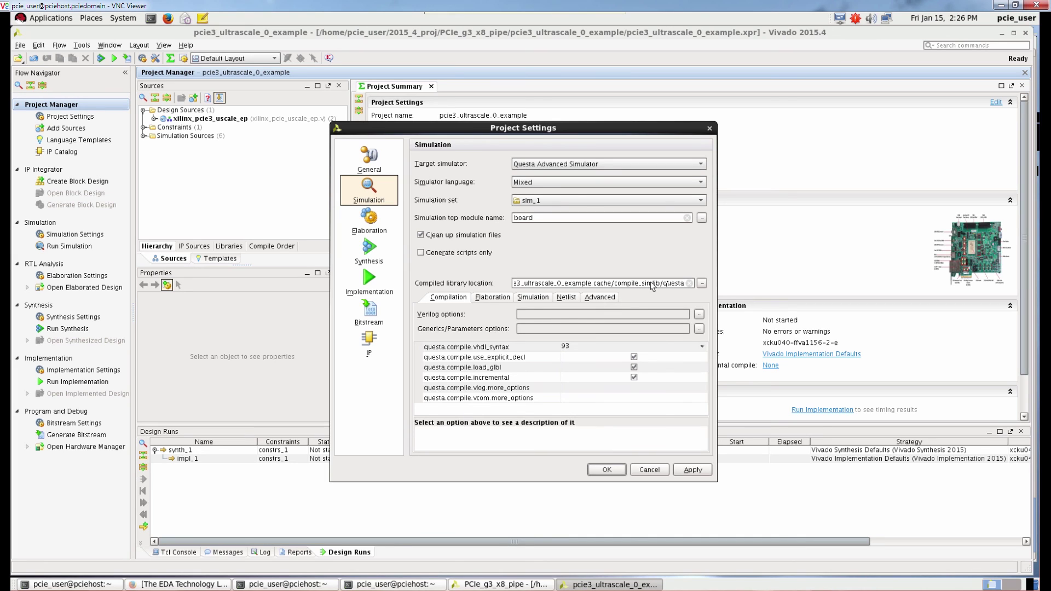
# - Select the example project's pcie3_ultrascale_0_example.cache/compile_simlib/questa directory as the compiled library location and apply the simulation settings
pyautogui.click(702, 283)
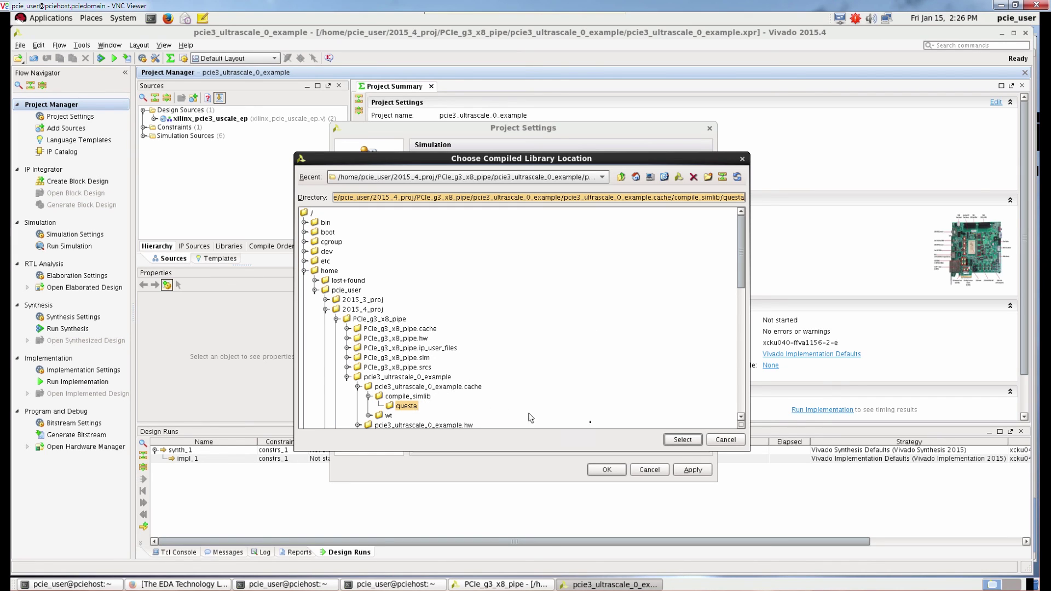
pyautogui.click(682, 440)
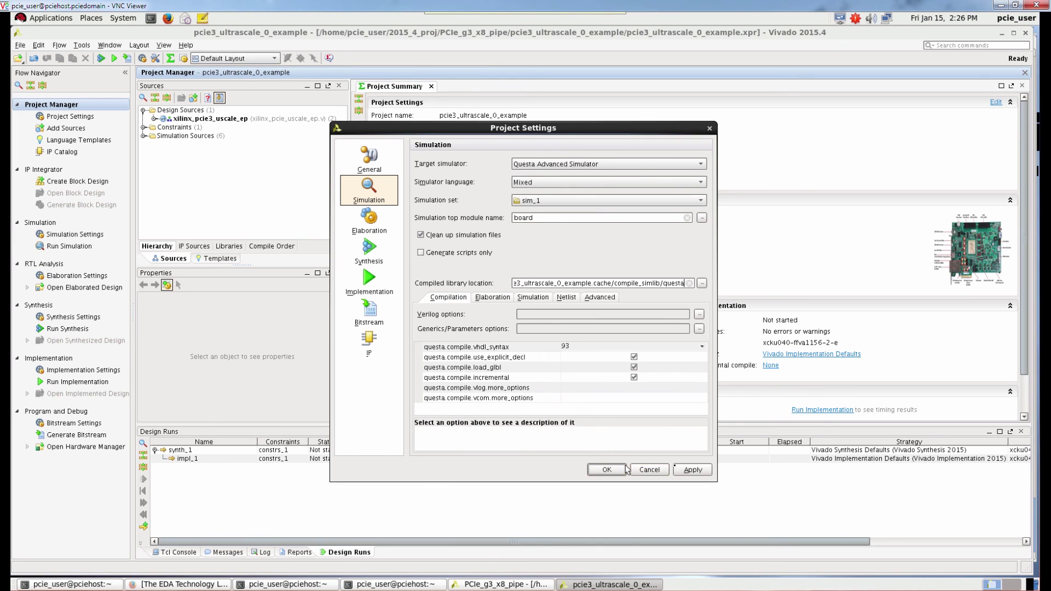
pyautogui.click(604, 471)
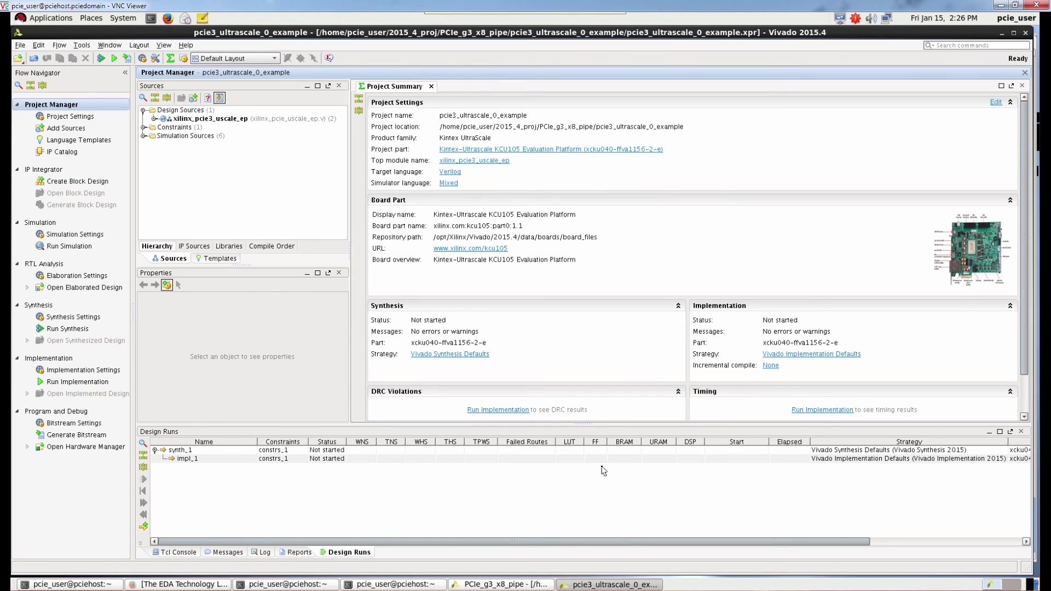
# - Launch the behavioral simulation in Questa and execute run -all, keeping the simulator open when the test finishes
pyautogui.click(69, 246)
pyautogui.click(122, 255)
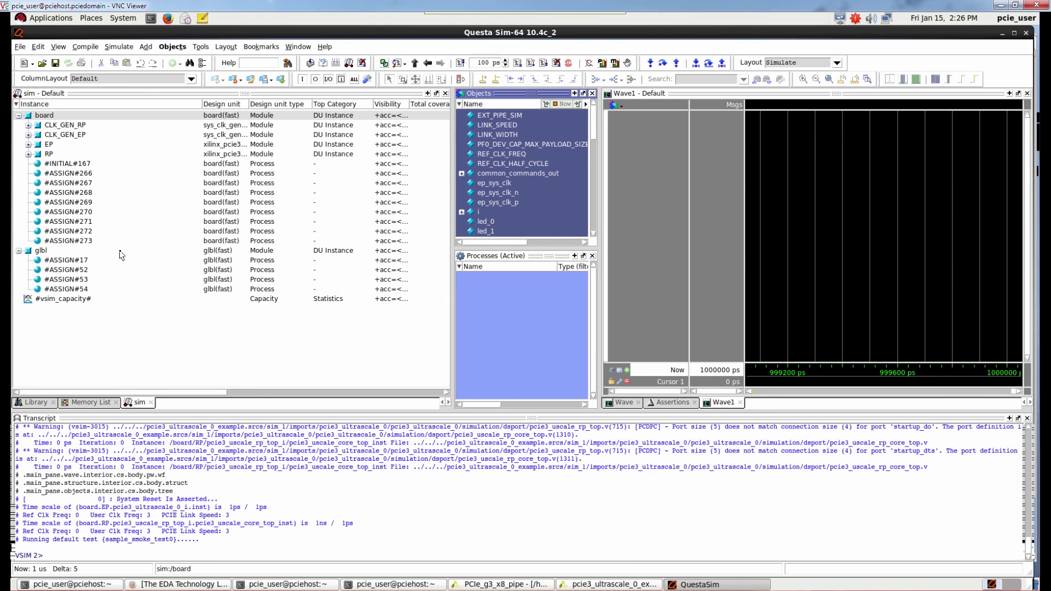
pyautogui.click(230, 518)
pyautogui.write('run')
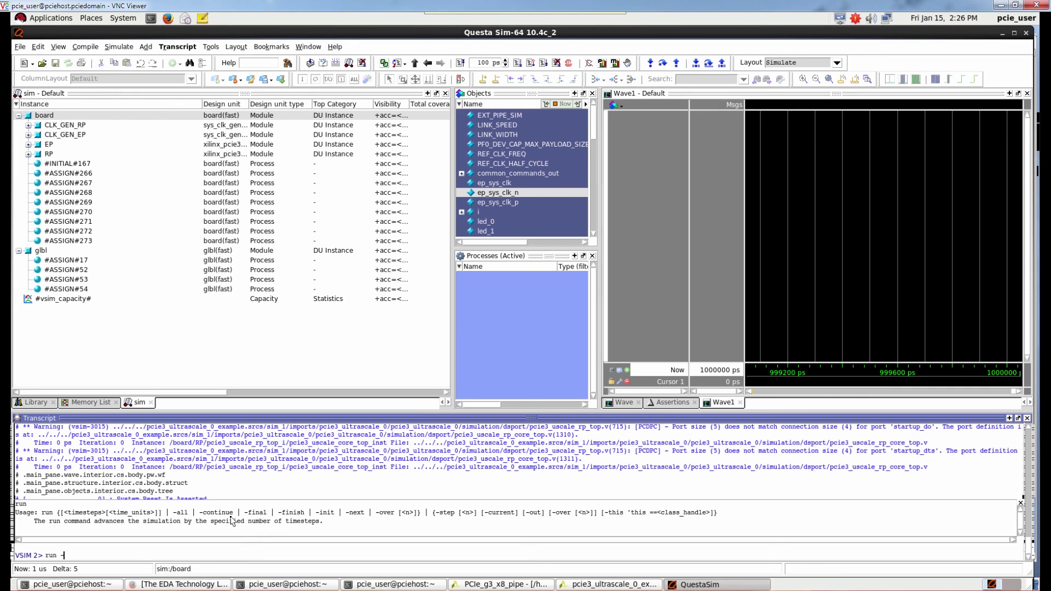
pyautogui.write(' -all')
pyautogui.press('Return')
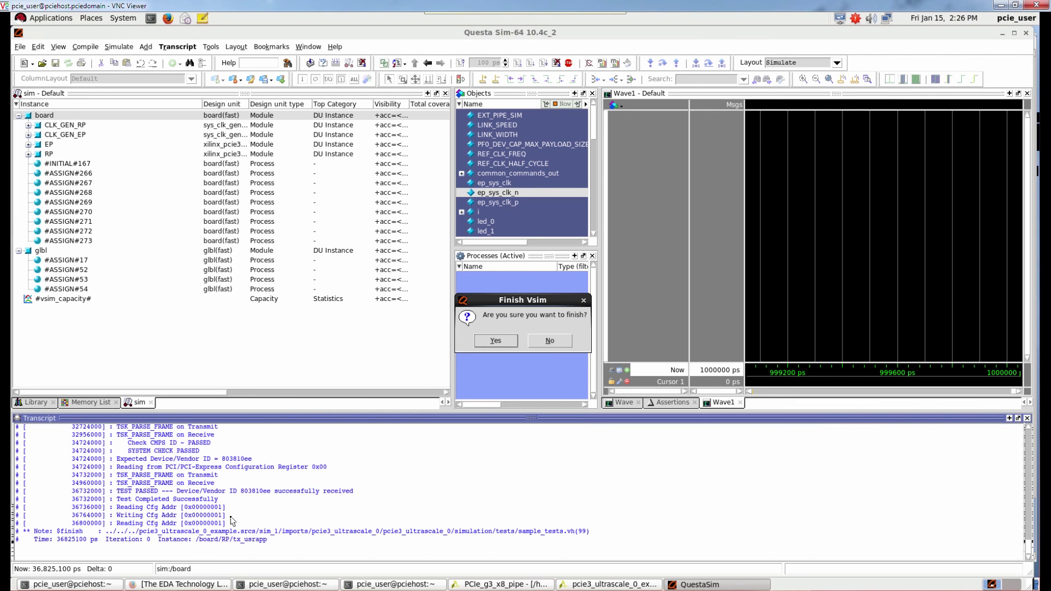
pyautogui.click(551, 343)
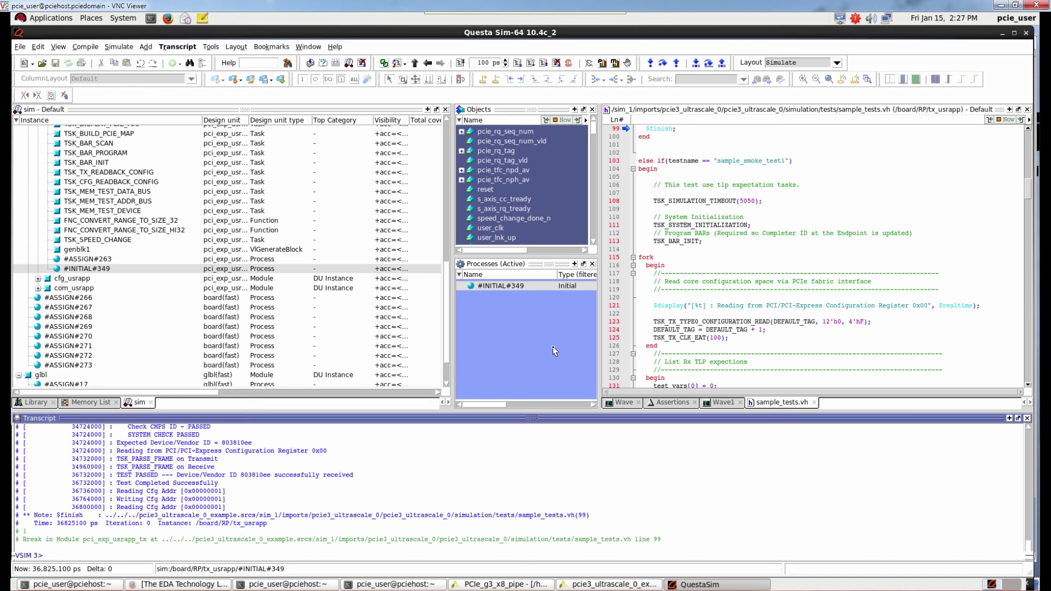
# - Quit Questa Sim and exit both Vivado projects, pcie3_ultrascale_0_example and PCIe_g3_x8_pipe
pyautogui.click(1026, 34)
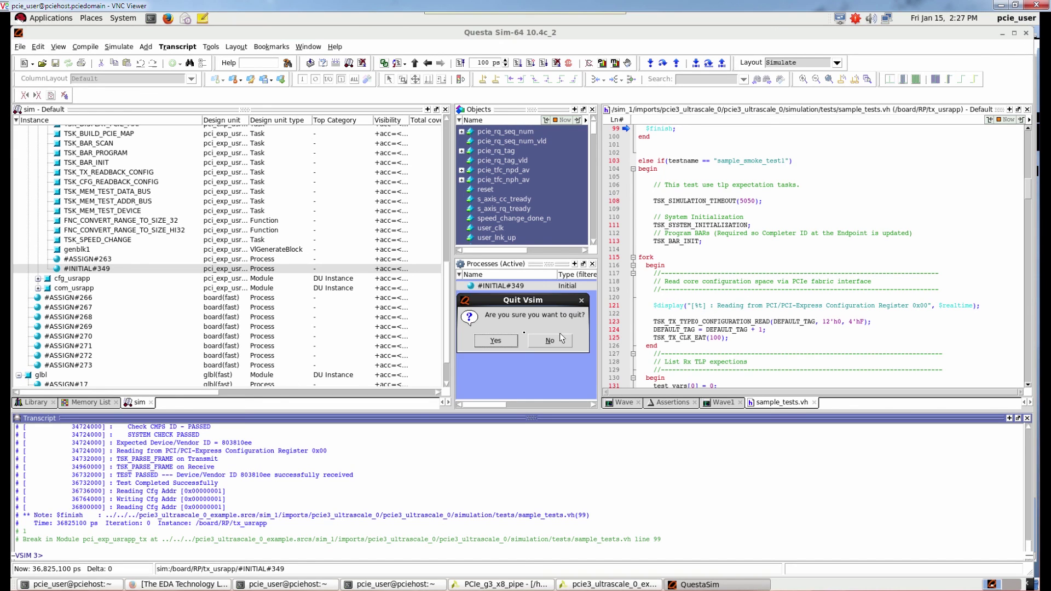
pyautogui.click(511, 339)
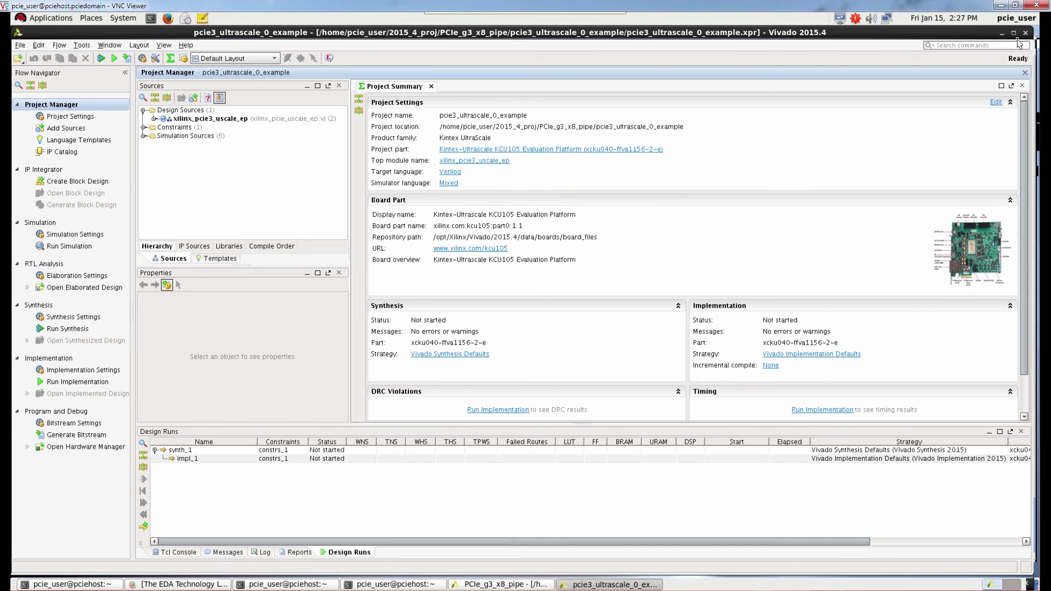
pyautogui.click(1025, 34)
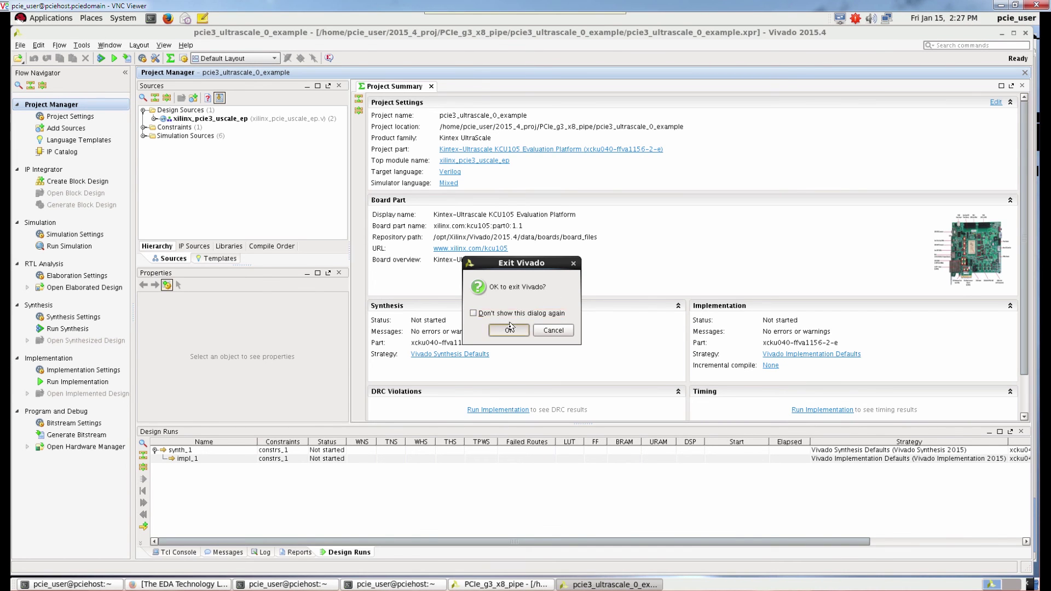
pyautogui.click(509, 328)
pyautogui.click(1025, 33)
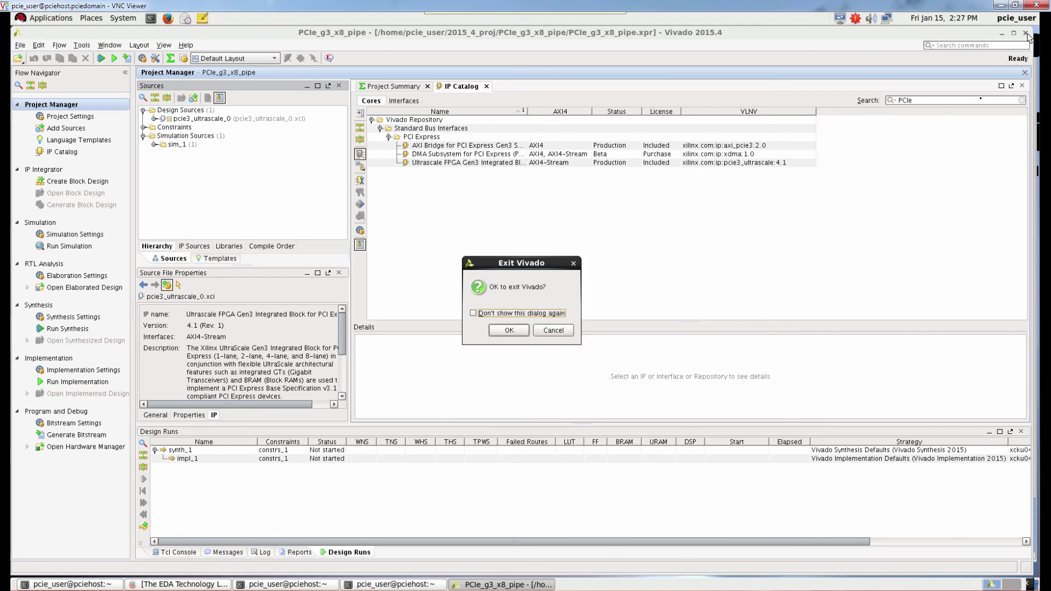
pyautogui.click(504, 331)
# - Switch to Firefox, maximize it, and open the Questa Verification IP downloads page in Mentor Graphics SupportNet
pyautogui.click(220, 583)
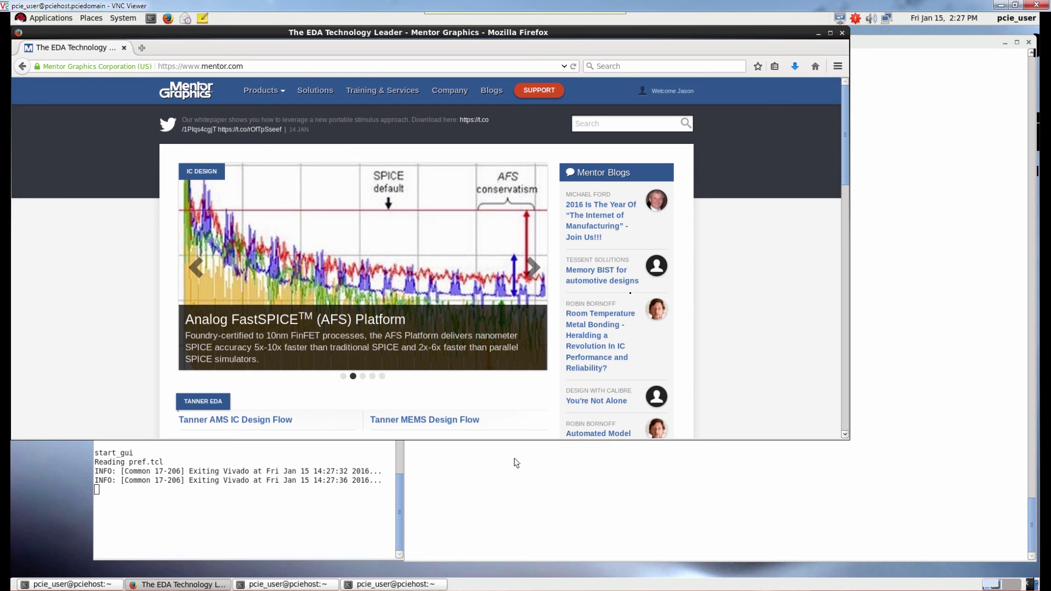
pyautogui.click(829, 33)
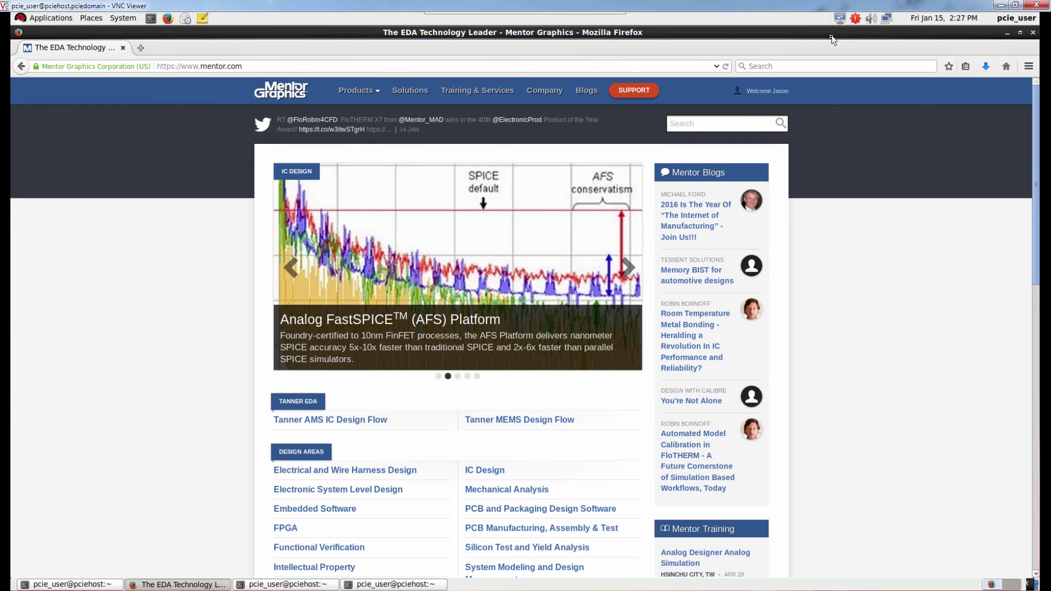
pyautogui.click(639, 93)
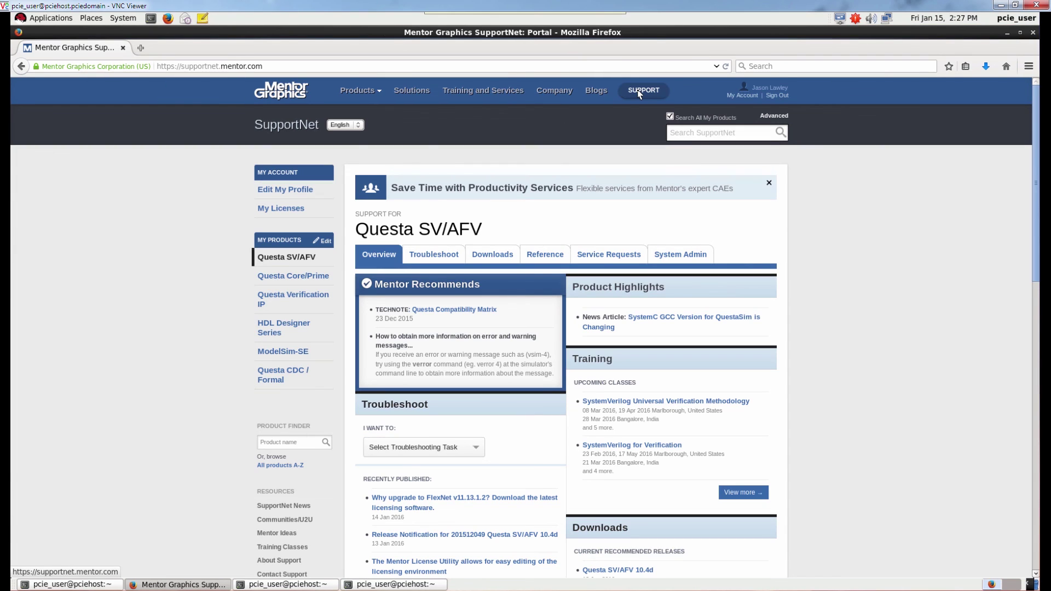
pyautogui.click(316, 303)
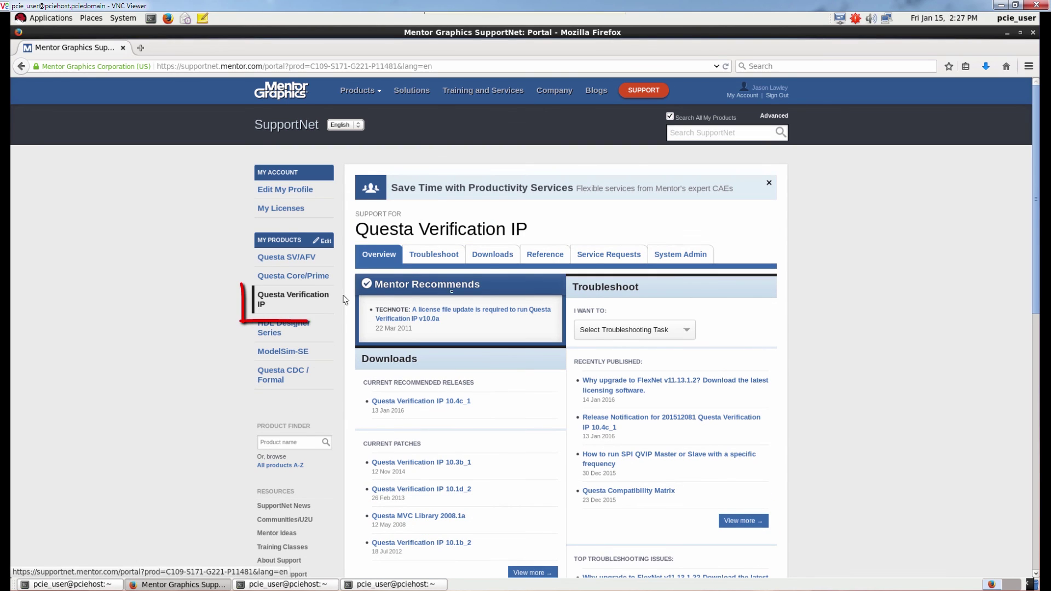
pyautogui.click(490, 261)
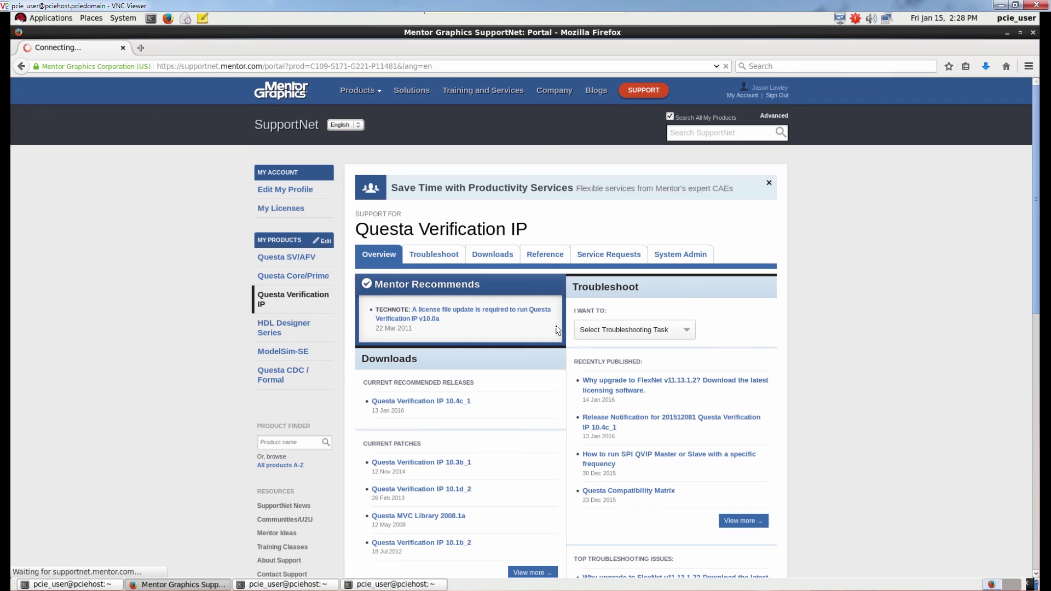
# - Accept the license terms for Questa Verification IP 10.4c_1 and save the starter_kits_10.4c_1.tar.gz file
pyautogui.scroll(-2, 527, 257)
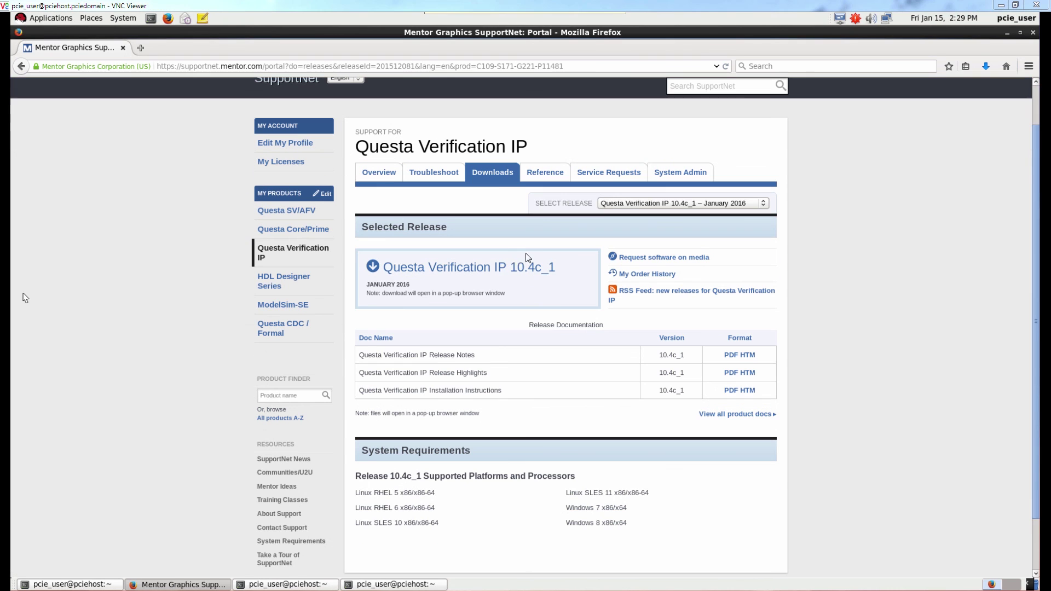
pyautogui.click(428, 268)
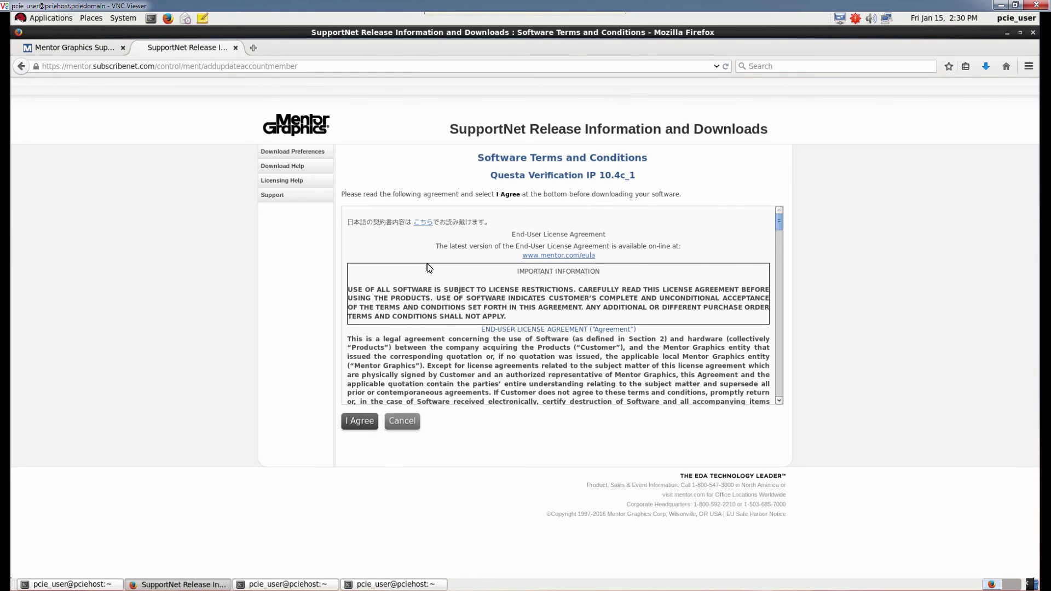
pyautogui.click(364, 419)
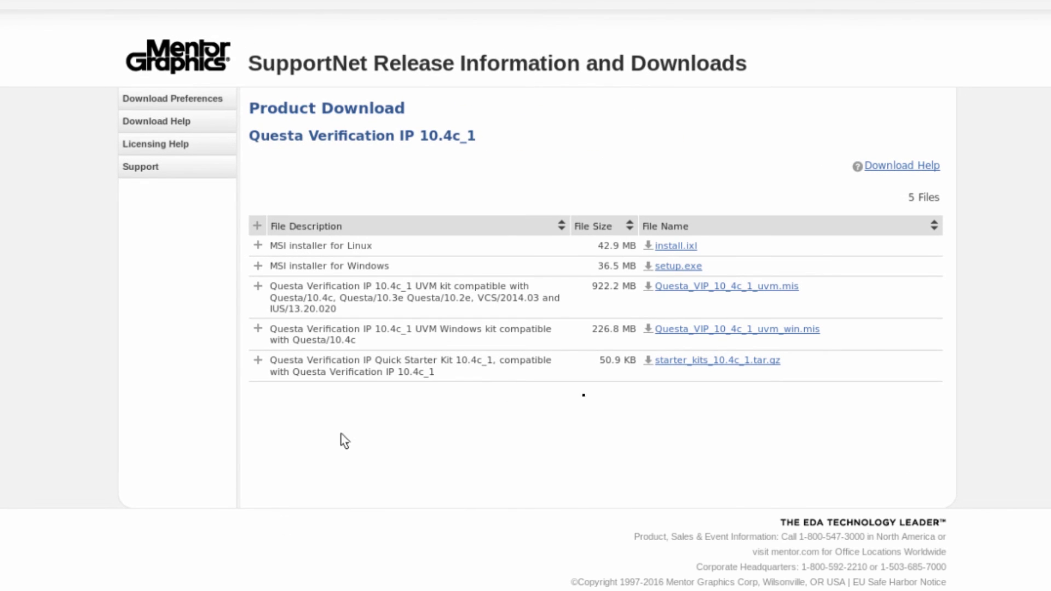
pyautogui.click(727, 367)
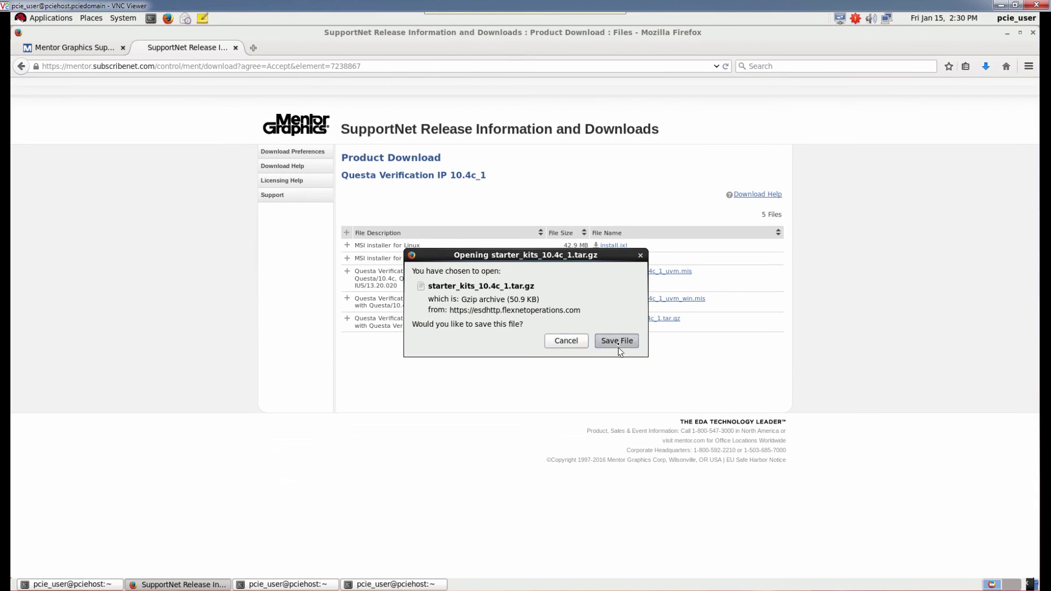
pyautogui.click(618, 341)
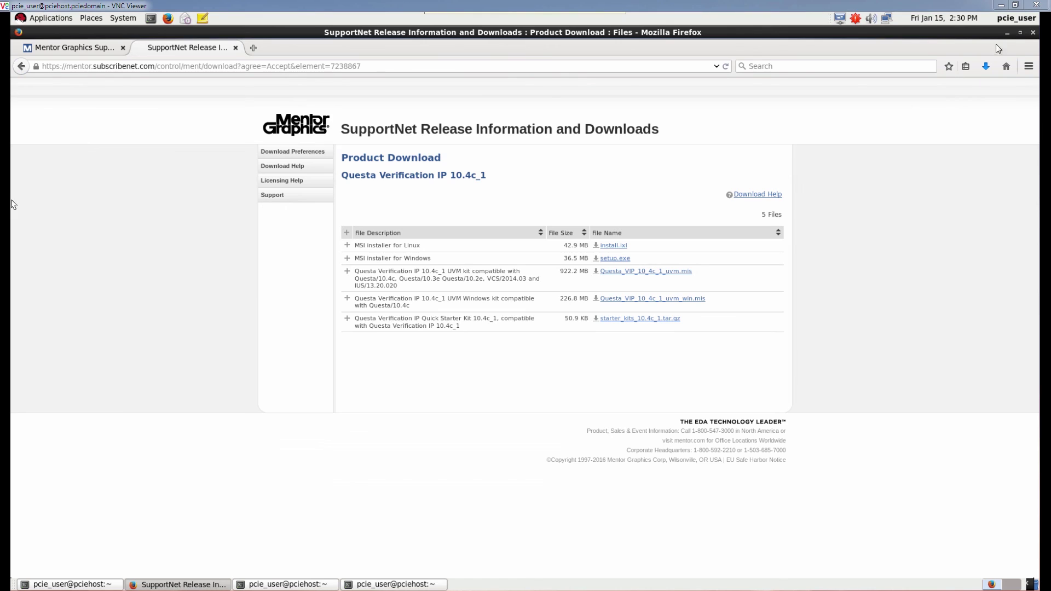
# - In the terminal, create a QVIP_PCIe directory in the home folder and change into it
pyautogui.write('m')
pyautogui.write('kdir ')
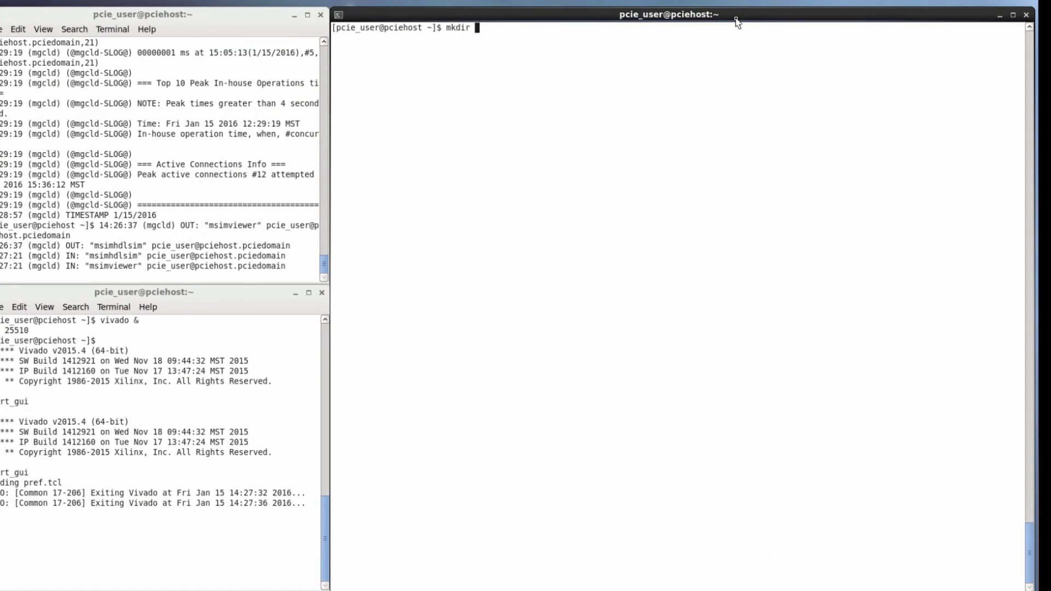
pyautogui.write('QVIP_PCI')
pyautogui.write('e')
pyautogui.press('Return')
pyautogui.write('cd QV')
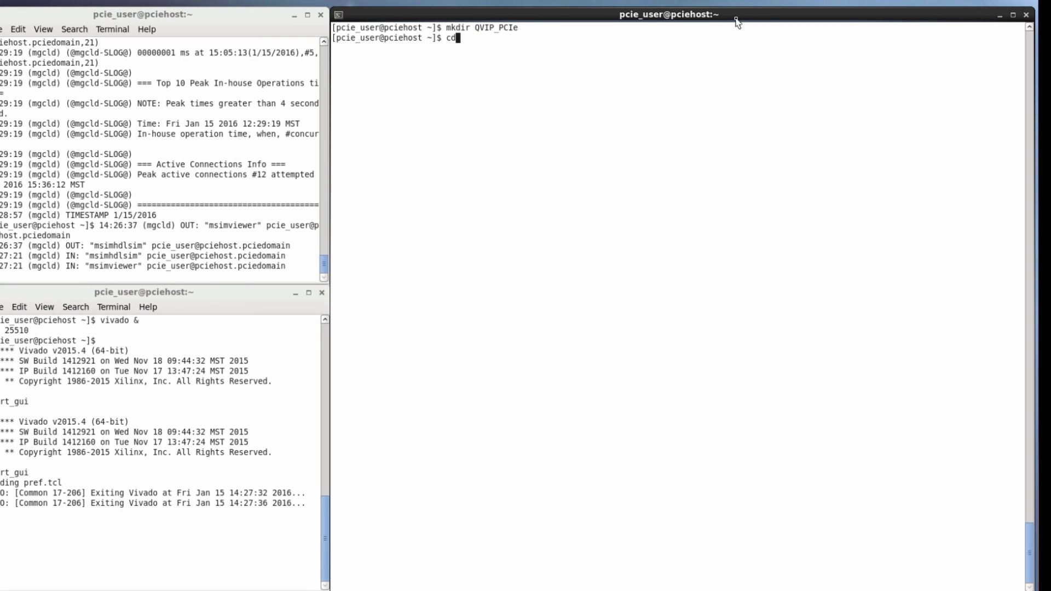
pyautogui.press('Tab')
pyautogui.press('Return')
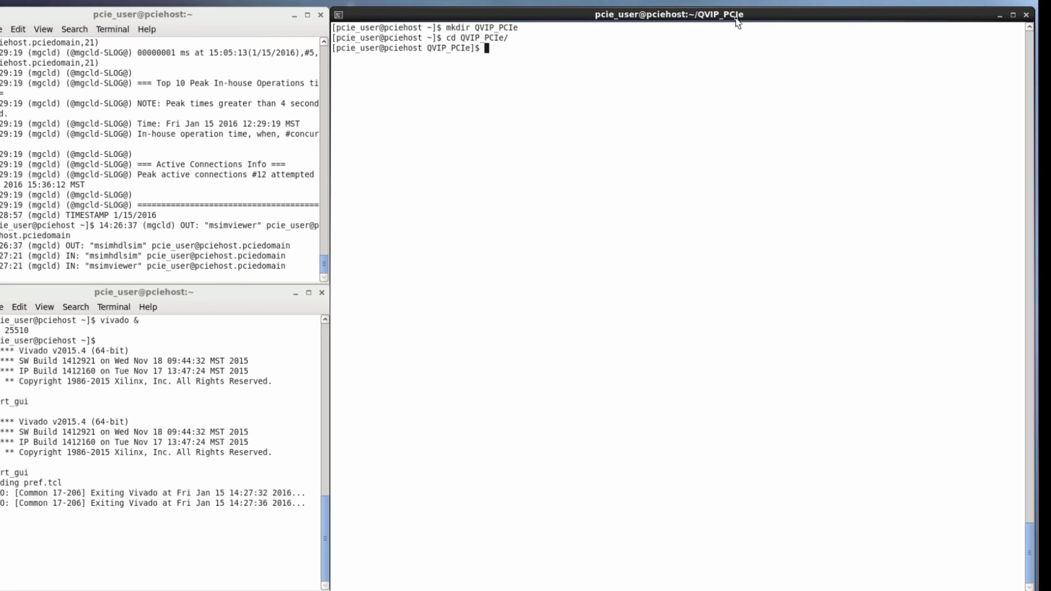
# - Copy starter_kits_10.4c_1.tar.gz from the Downloads folder into the current QVIP_PCIe directory
pyautogui.write('cp ../Down')
pyautogui.press('Tab')
pyautogui.write('st')
pyautogui.press('Tab')
pyautogui.write('.')
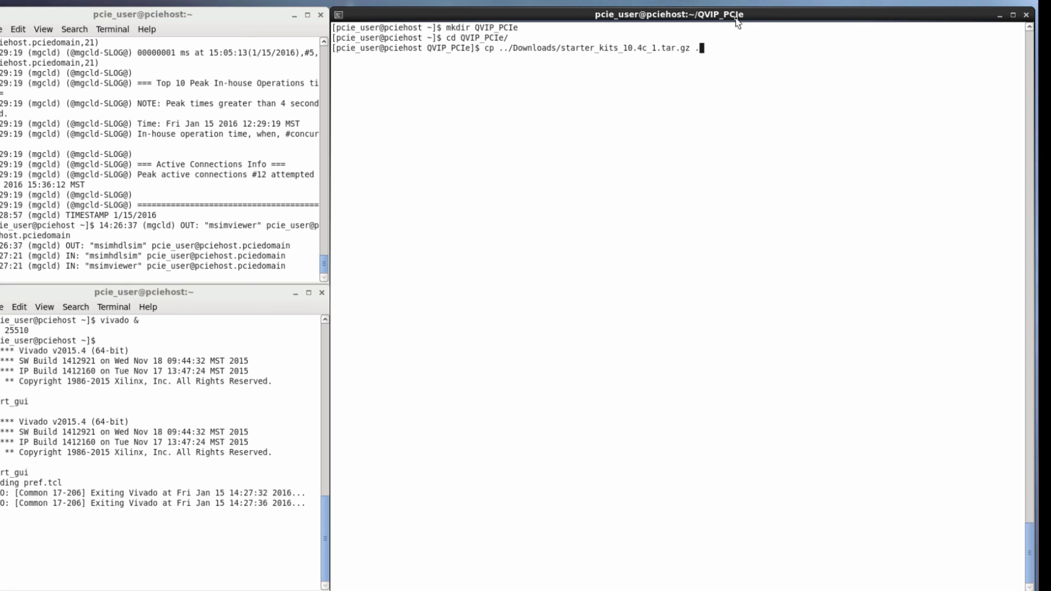
pyautogui.press('Return')
# - Extract starter_kits_10.4c_1.tar.gz with tar -zxf and list the directory contents
pyautogui.write('tar ')
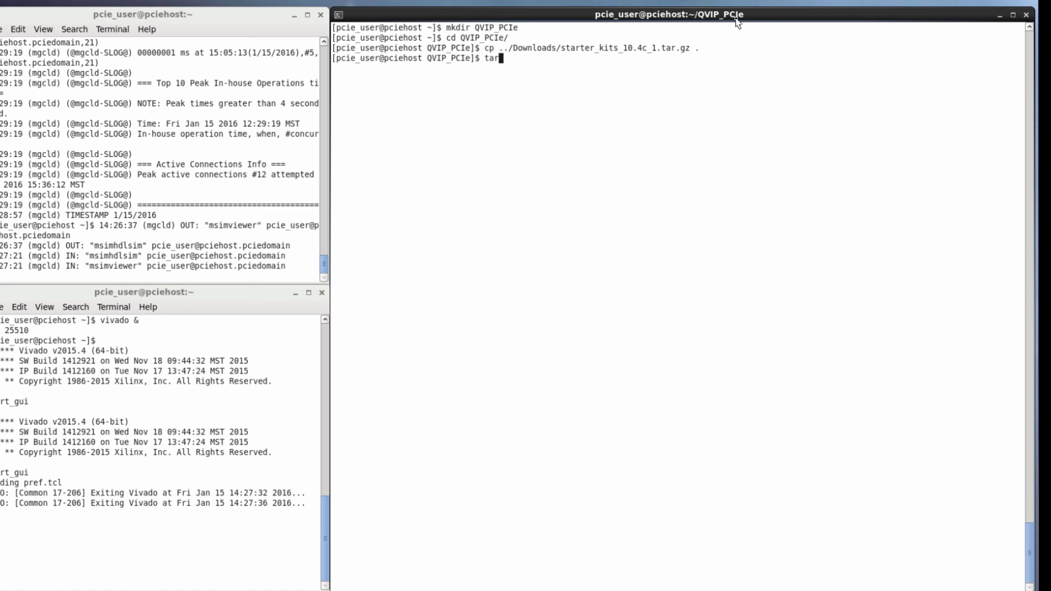
pyautogui.write('-zxf st')
pyautogui.press('Tab')
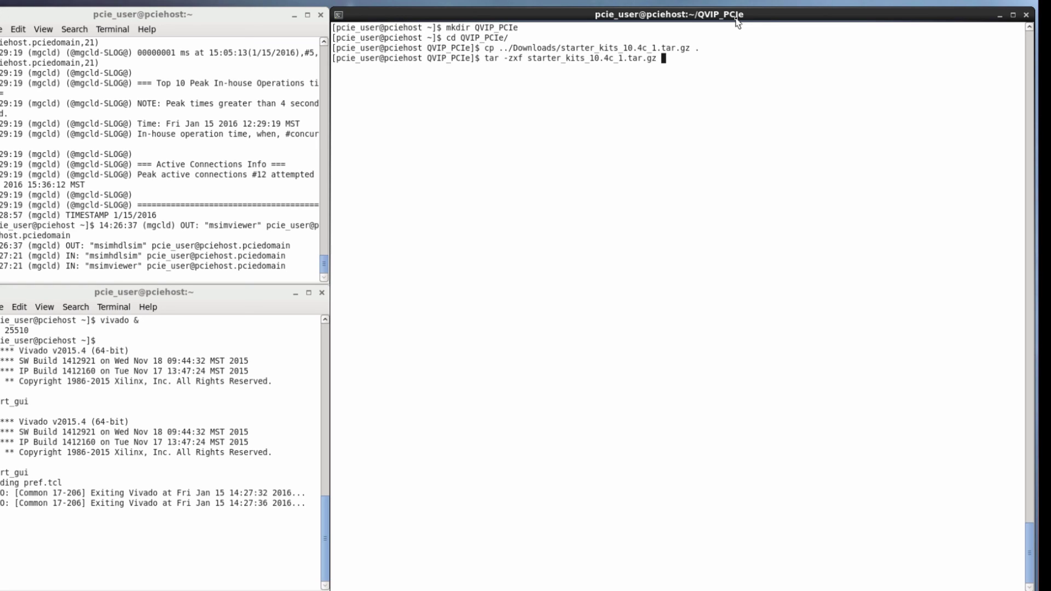
pyautogui.press('Return')
pyautogui.write('ls')
pyautogui.press('Return')
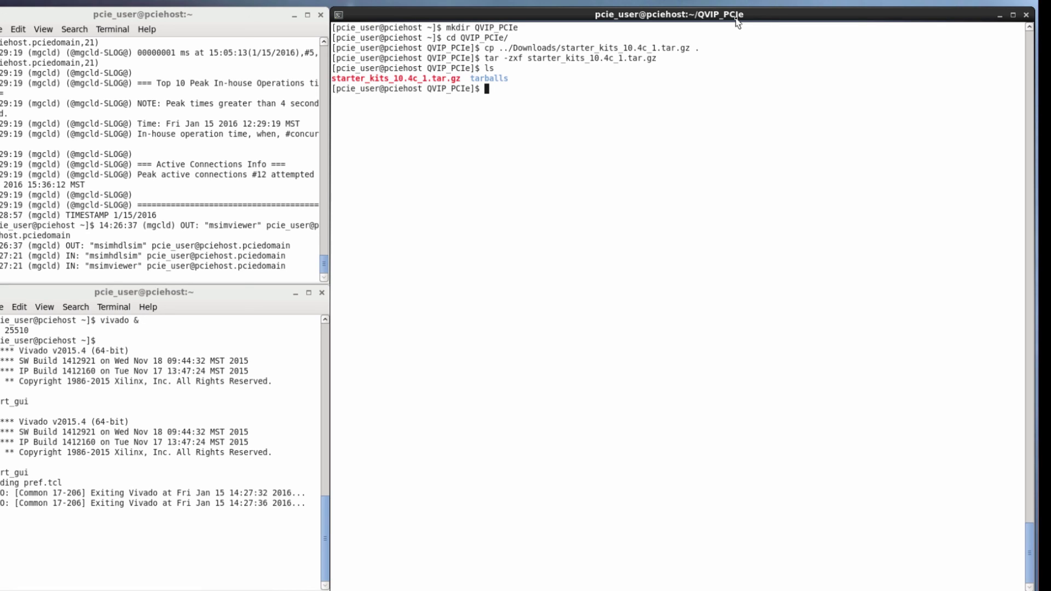
# - Extract tarballs/xilinx_pipe_pcie_kit_10.4c_1.tgz into the QVIP_PCIe directory with tar -zxf
pyautogui.write('tar -zxf tarballs/xilinx_')
pyautogui.press('Tab')
pyautogui.press('Tab')
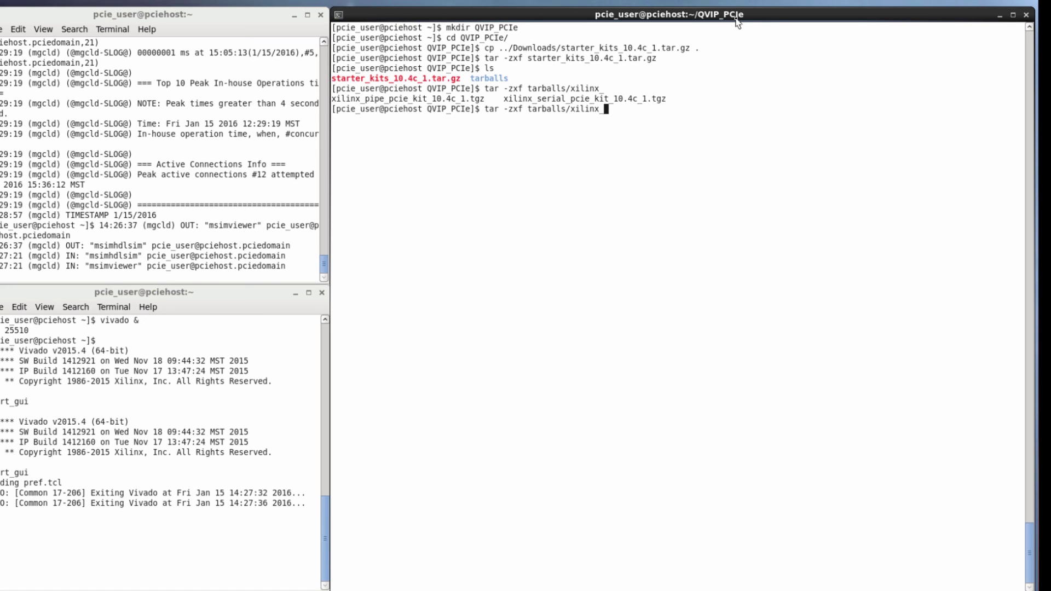
pyautogui.write('pi')
pyautogui.press('Tab')
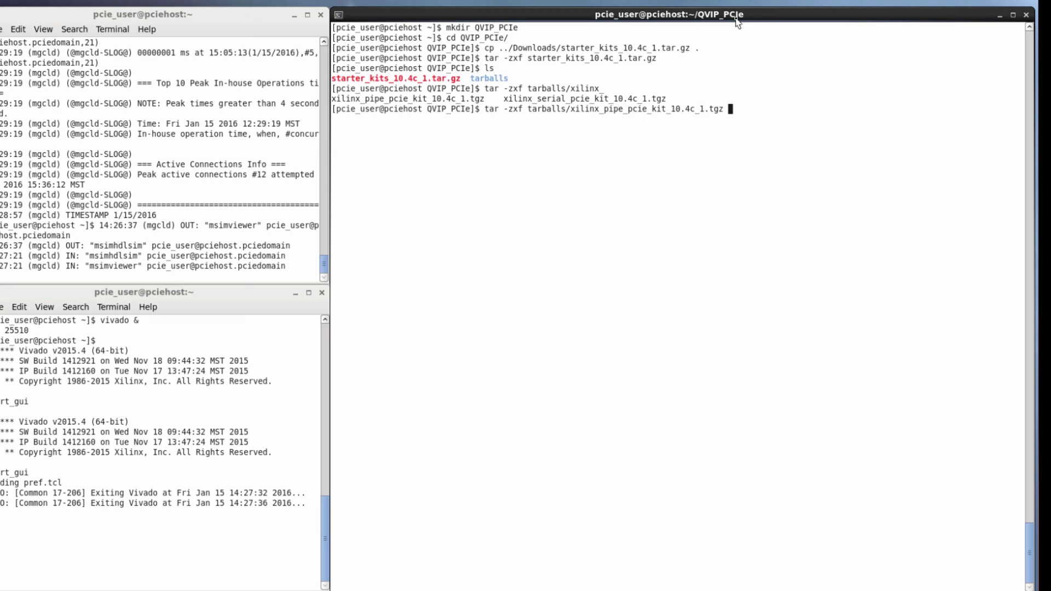
pyautogui.press('Return')
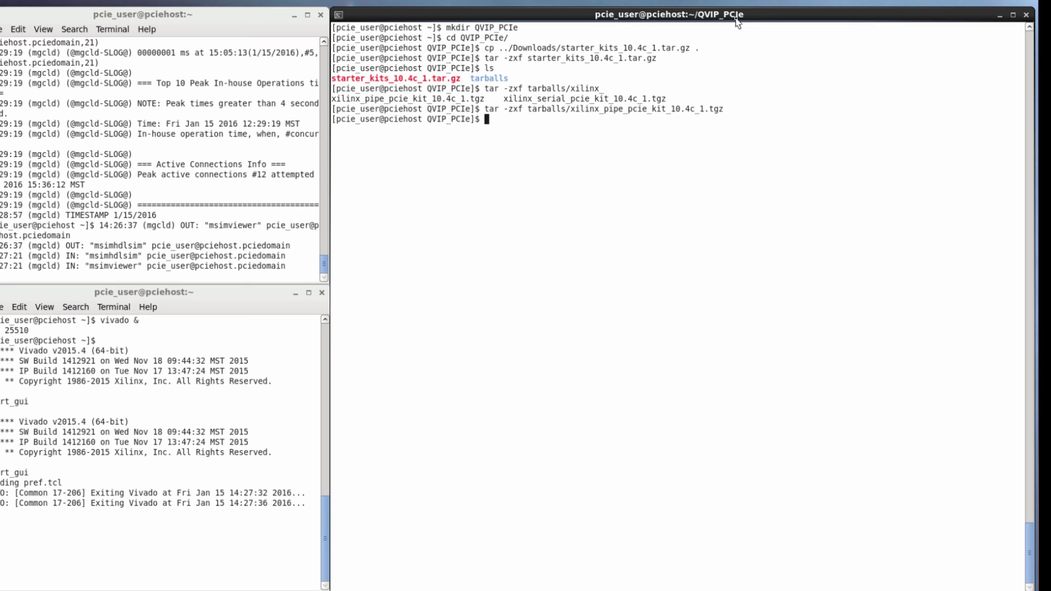
# - Change into the xilinx_pipe_pcie_kit/pipe directory and list its files
pyautogui.write('cd x')
pyautogui.press('Tab')
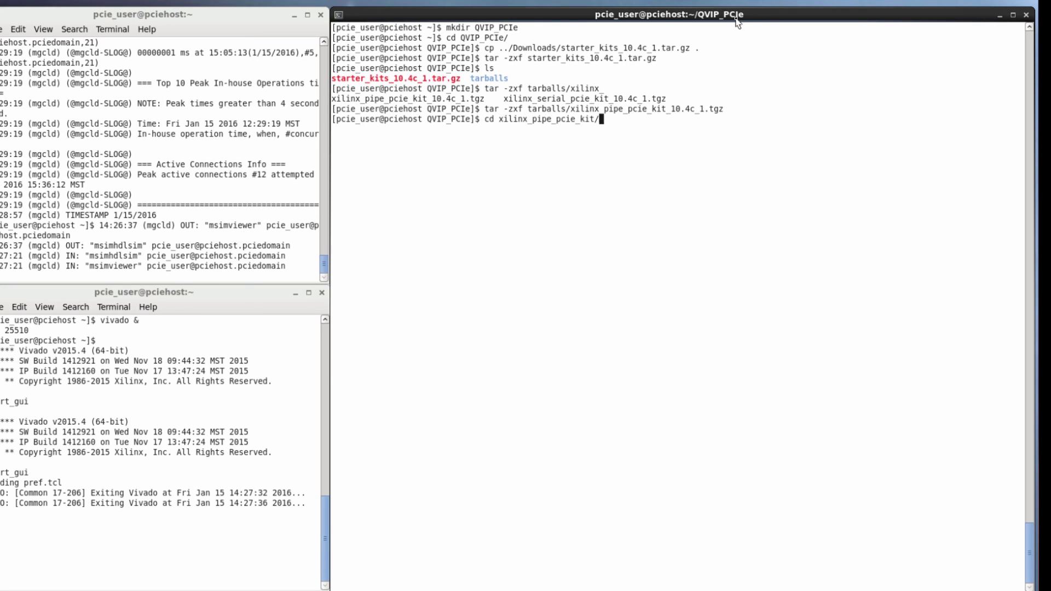
pyautogui.press('Return')
pyautogui.write('cd pipe/')
pyautogui.press('Tab')
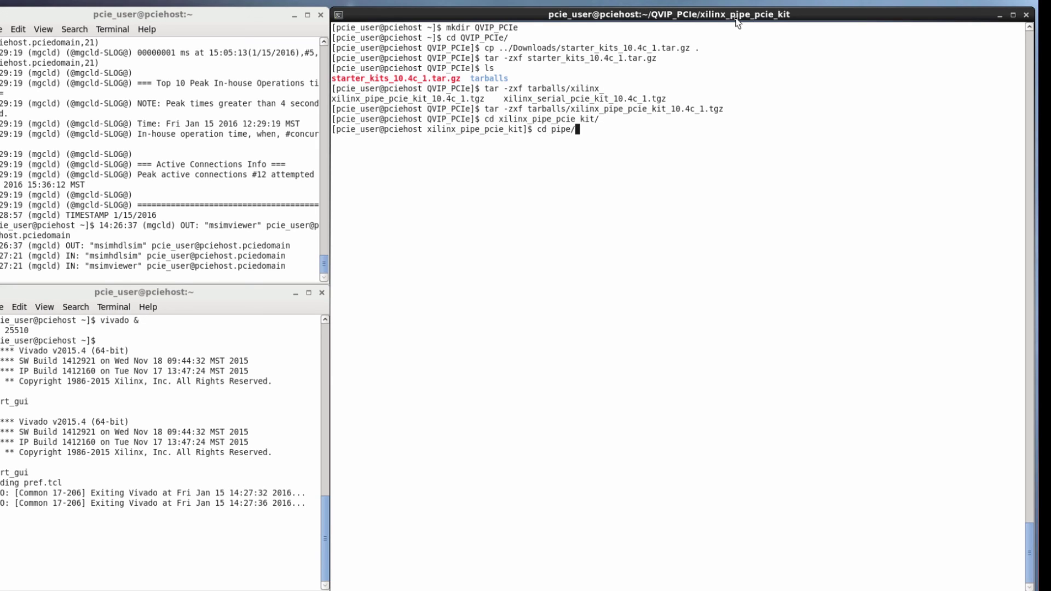
pyautogui.press('Return')
pyautogui.write('ls')
pyautogui.press('Return')
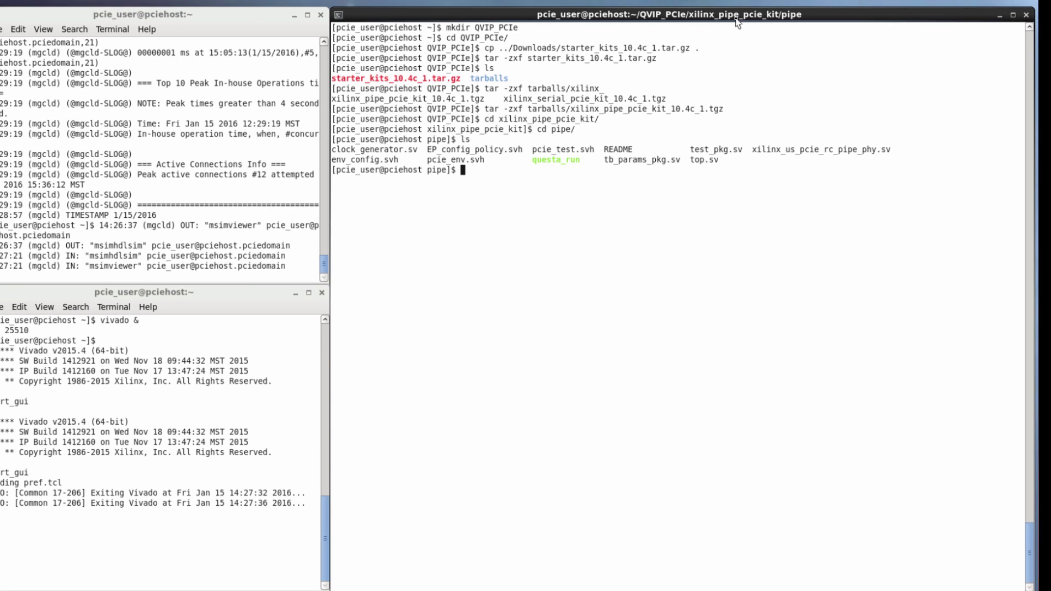
# - Open the PIPE kit's README file with less to read it
pyautogui.write('less RE')
pyautogui.press('Tab')
pyautogui.press('Return')
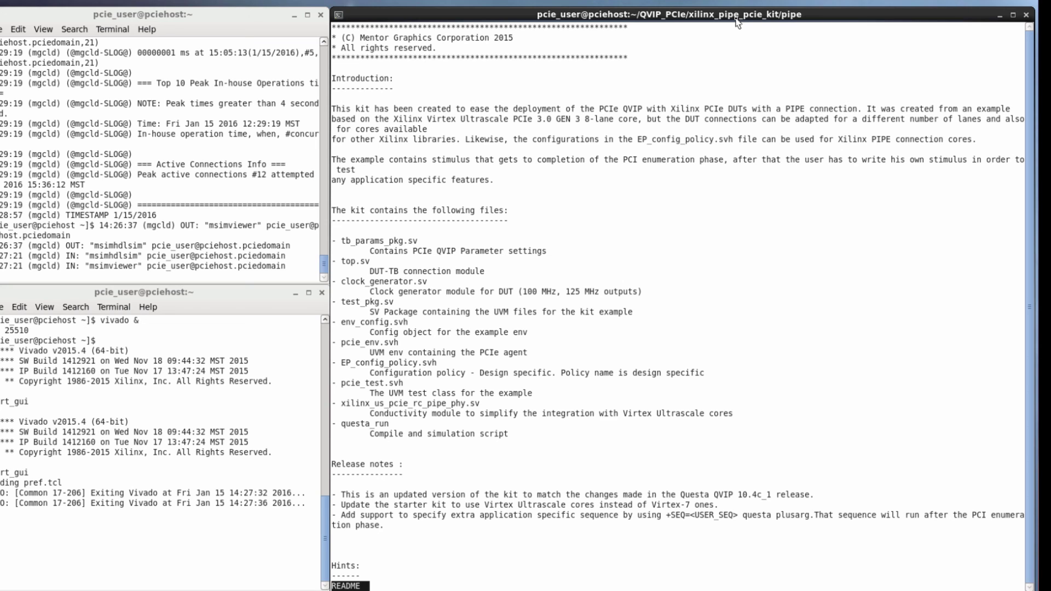
# - Close the README and read the questa_run script with less
pyautogui.write('qless ')
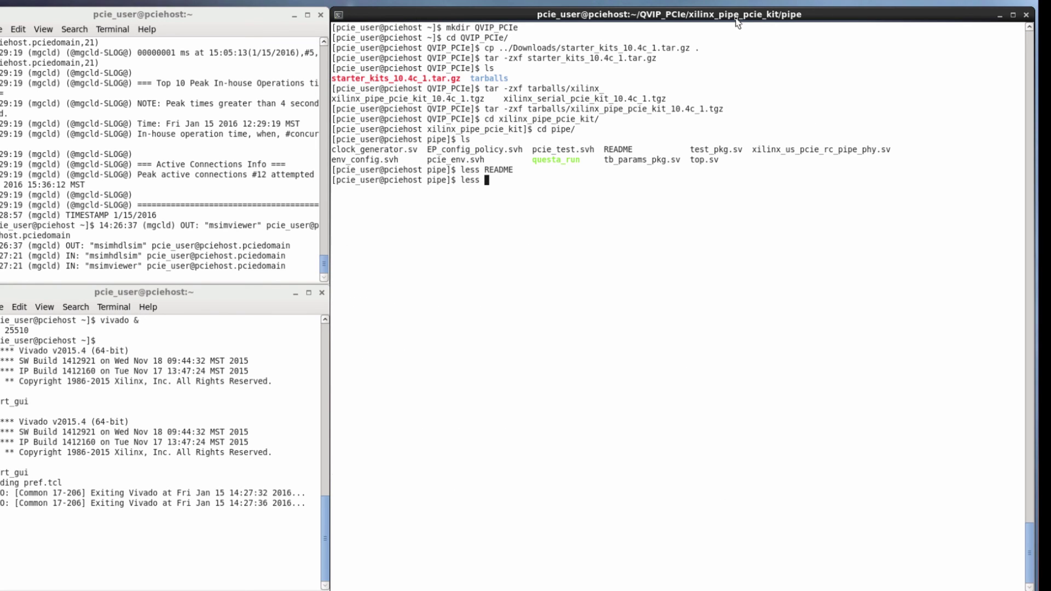
pyautogui.write('q')
pyautogui.press('Tab')
pyautogui.press('Return')
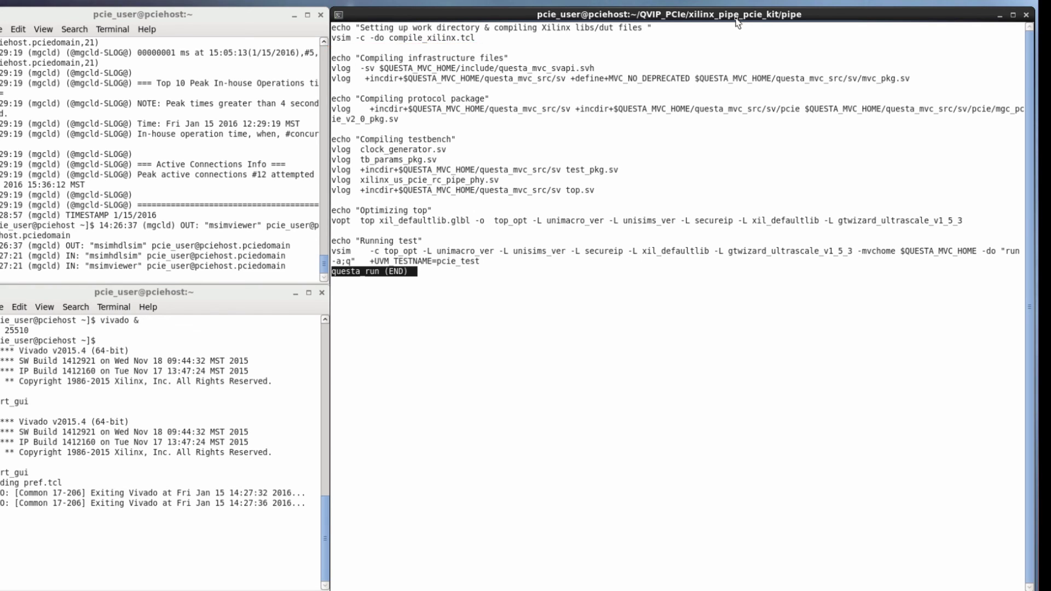
pyautogui.press('q')
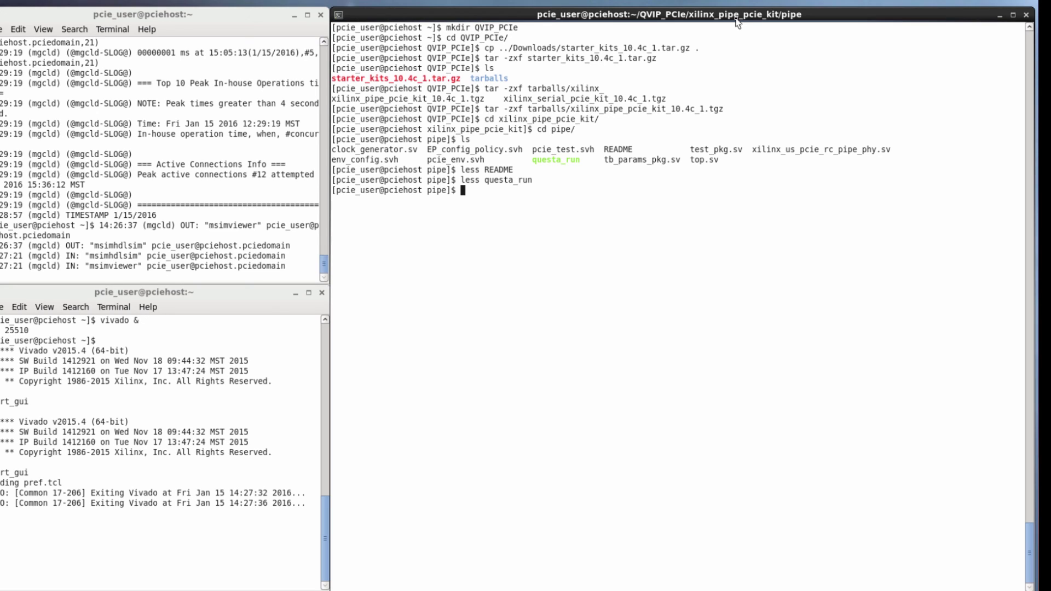
# - Copy modelsim.ini from /home/pcie_user/2015_4_proj/compile_simlib into the current pipe directory with cp
pyautogui.write('cp /home/pcie_user/2015_')
pyautogui.press('Tab')
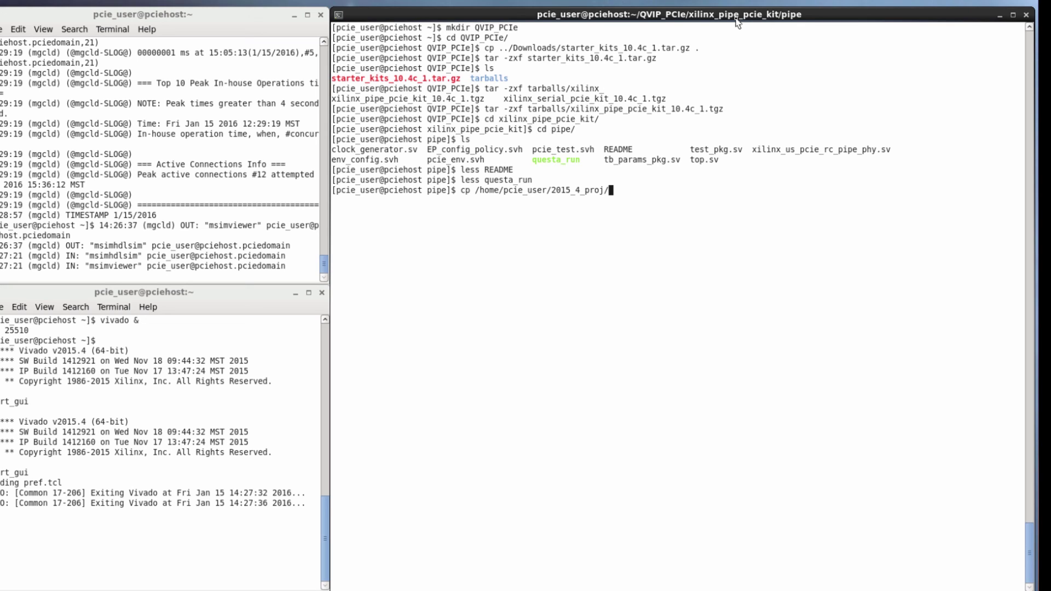
pyautogui.write('c')
pyautogui.press('Tab')
pyautogui.write('m')
pyautogui.press('Tab')
pyautogui.write('.')
pyautogui.press('Return')
# - Open the copied modelsim.ini in vi, examine its Xilinx simulation library mappings, and quit without changes
pyautogui.write('vi mod')
pyautogui.press('Tab')
pyautogui.press('Return')
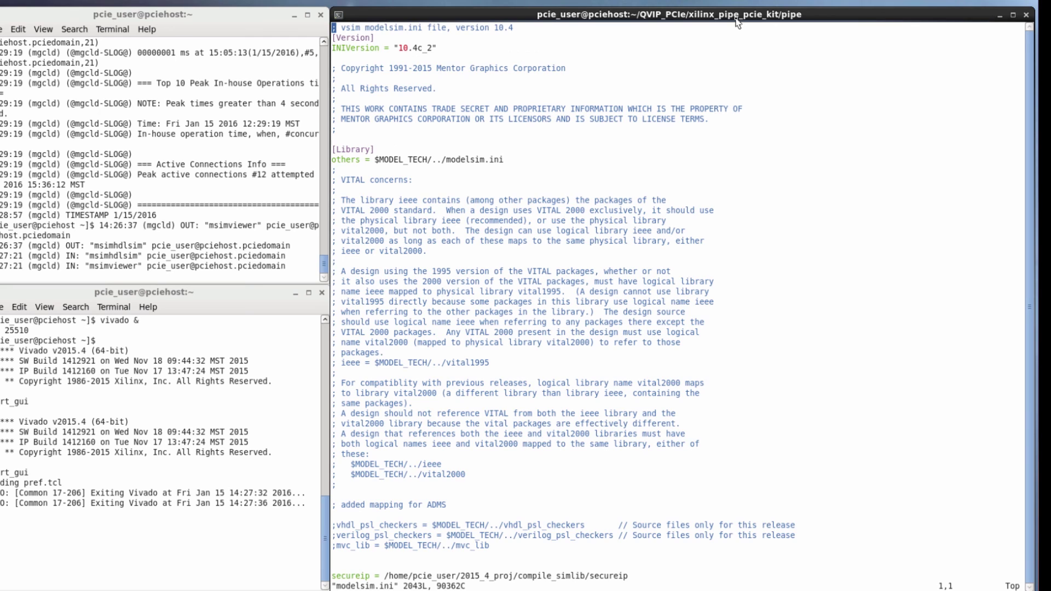
pyautogui.press('Down')
pyautogui.press('Down')
pyautogui.press('Down')
pyautogui.press('Down')
pyautogui.press('Down')
pyautogui.press('Down')
pyautogui.press('Down')
pyautogui.press('Down')
pyautogui.press('Down')
pyautogui.press('Down')
pyautogui.press('Down')
pyautogui.press('Down')
pyautogui.press('Down')
pyautogui.press('Down')
pyautogui.press('Down')
pyautogui.press('Down')
pyautogui.press('Down')
pyautogui.press('Down')
pyautogui.press('Down')
pyautogui.press('Down')
pyautogui.press('Down')
pyautogui.press('Down')
pyautogui.press('Down')
pyautogui.press('Down')
pyautogui.press('Down')
pyautogui.press('Down')
pyautogui.press('Down')
pyautogui.press('Down')
pyautogui.press('Down')
pyautogui.press('Down')
pyautogui.press('Down')
pyautogui.press('Down')
pyautogui.press('Down')
pyautogui.press('Down')
pyautogui.press('Down')
pyautogui.press('Down')
pyautogui.press('Down')
pyautogui.press('Down')
pyautogui.press('Down')
pyautogui.press('Down')
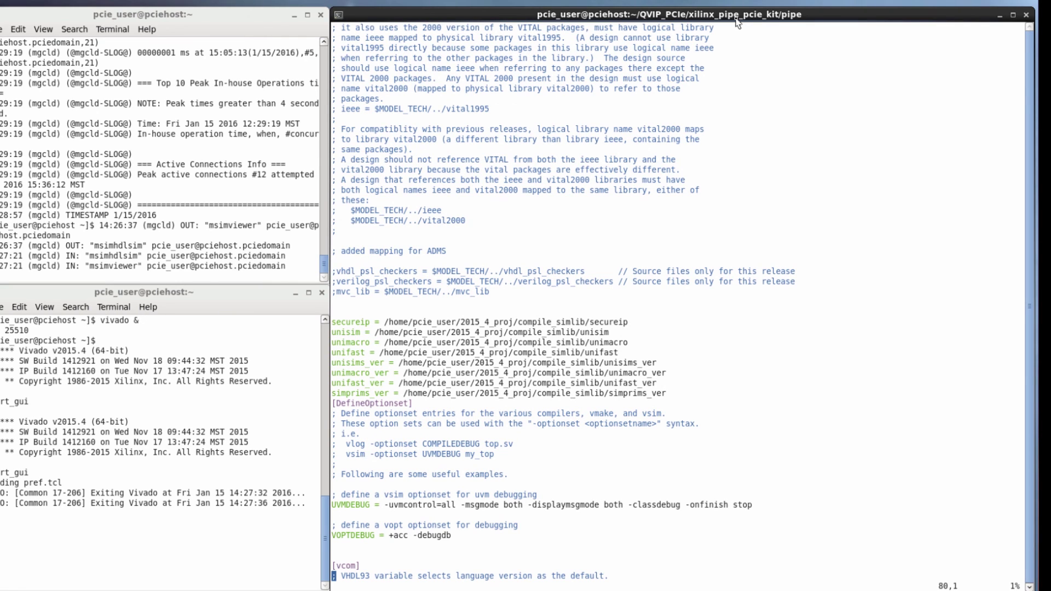
pyautogui.write(':q')
pyautogui.press('Return')
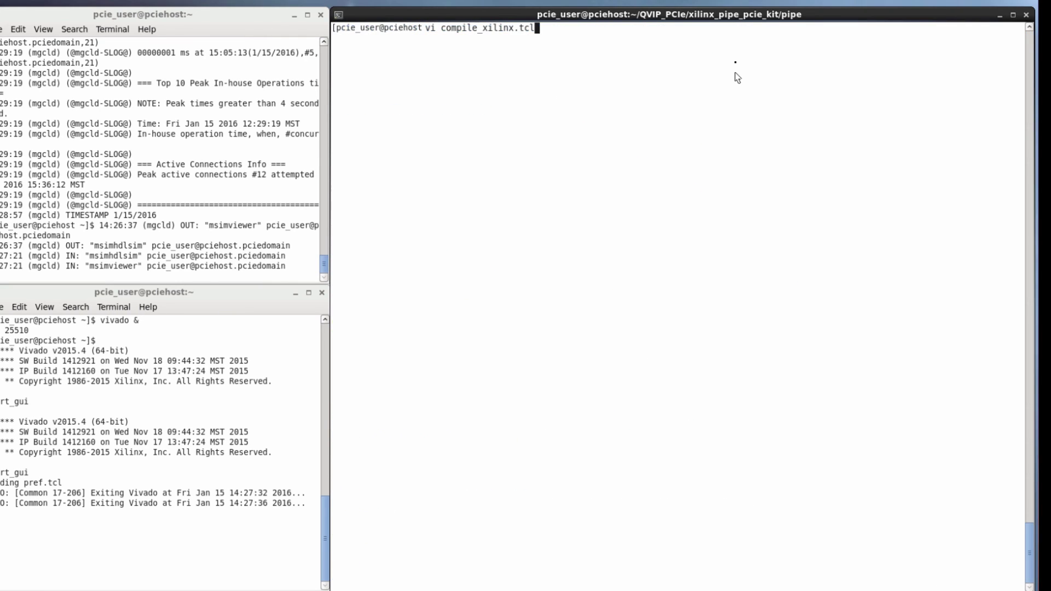
# - Write compile_xilinx.tcl in vi to create xil_defaultlib and compile the PCIe core sources, PIPE top level, PIO example design and glbl.v, ending with quit
pyautogui.press('Return')
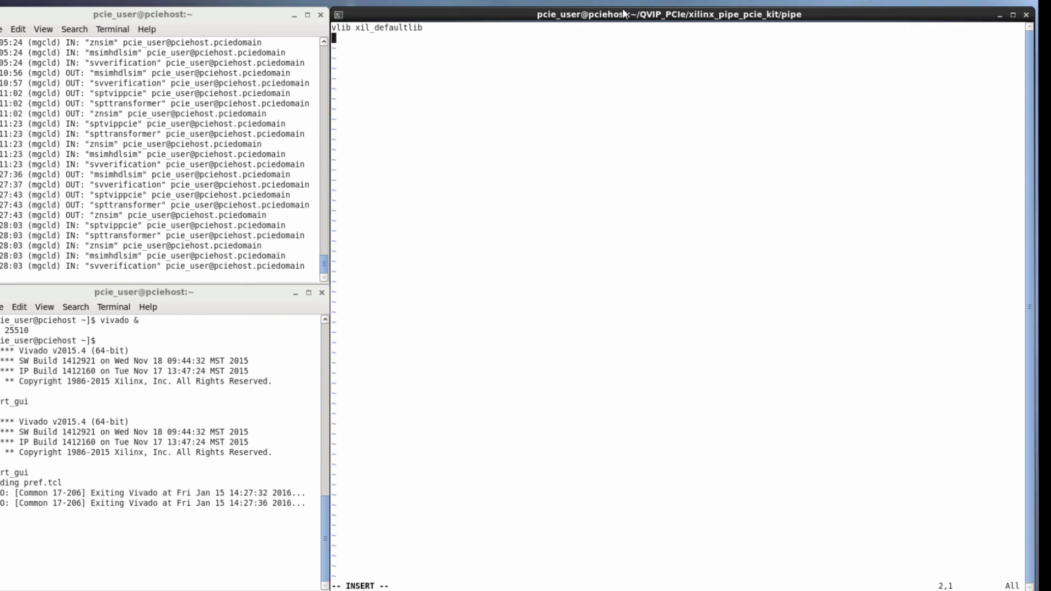
pyautogui.press('a')
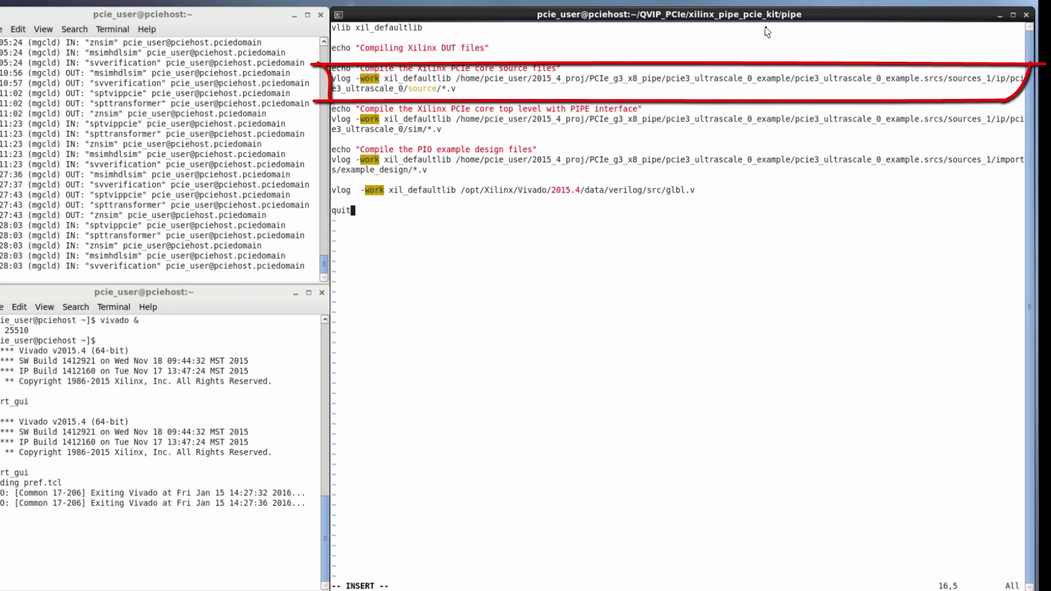
pyautogui.press('Escape')
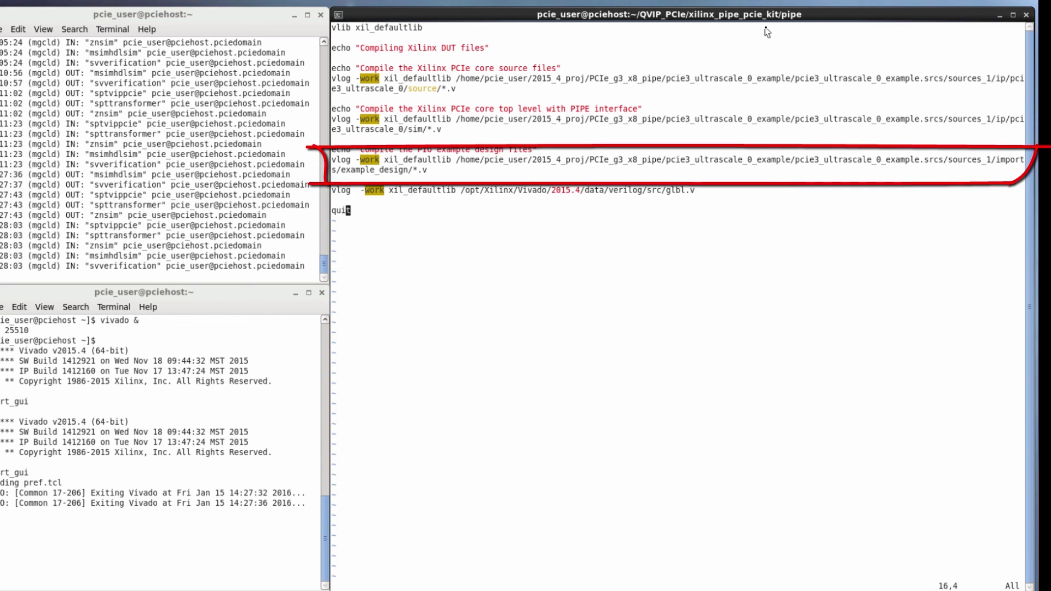
pyautogui.write(':q')
pyautogui.press('Return')
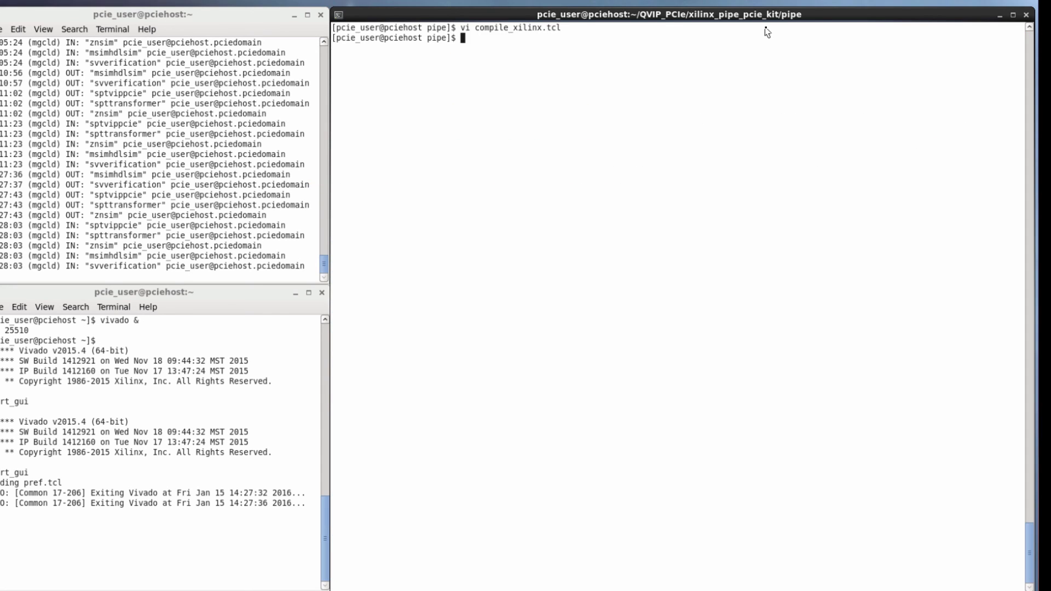
# - Run the ./questa_run script and list the generated files with ls -altr
pyautogui.write('./questa_run')
pyautogui.press('Return')
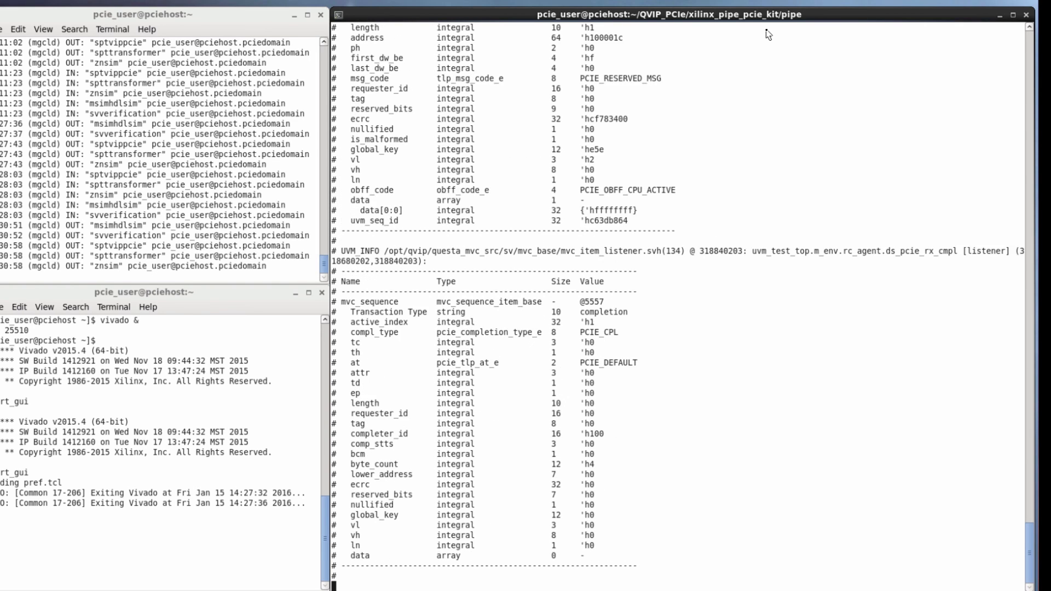
pyautogui.write('ls -altr')
pyautogui.press('Return')
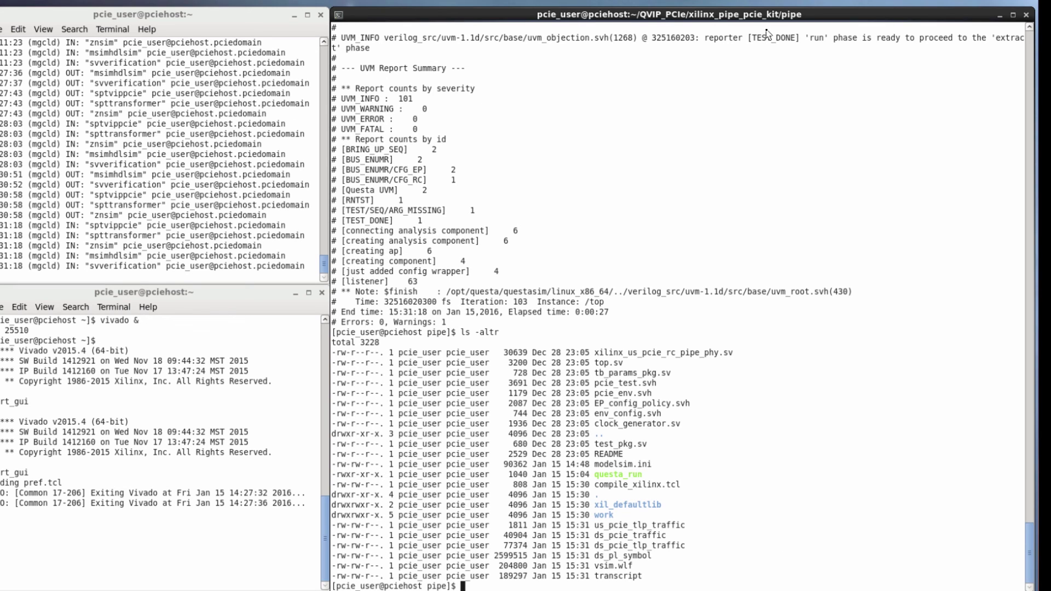
# - Open the ds_pcie_tlp_traffic log with less, look through its logged TLP transactions, and close it
pyautogui.write('less')
pyautogui.doubleClick(639, 545)
pyautogui.rightClick(727, 528)
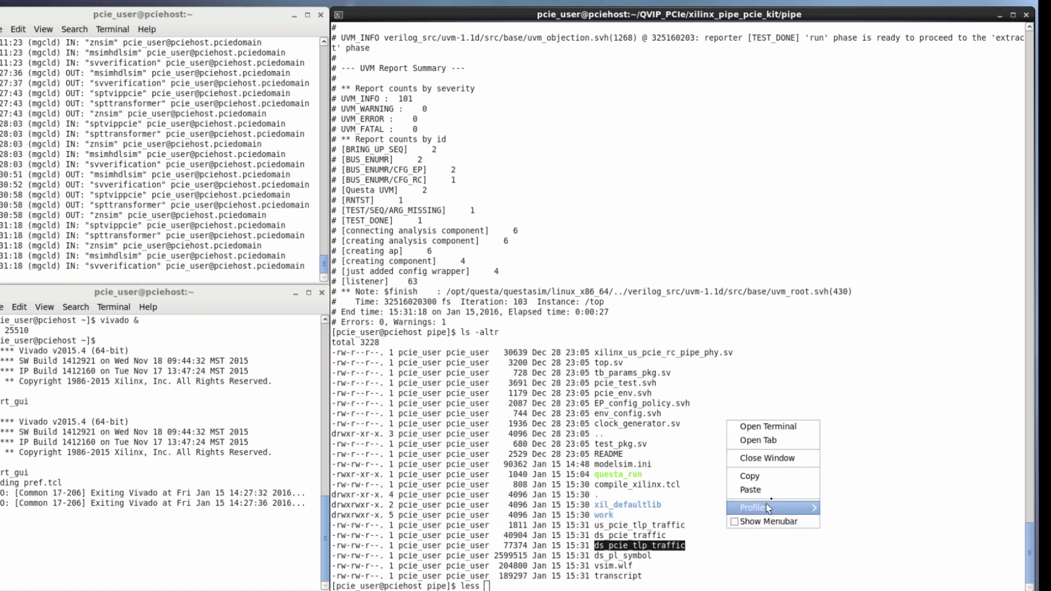
pyautogui.click(750, 489)
pyautogui.press('Return')
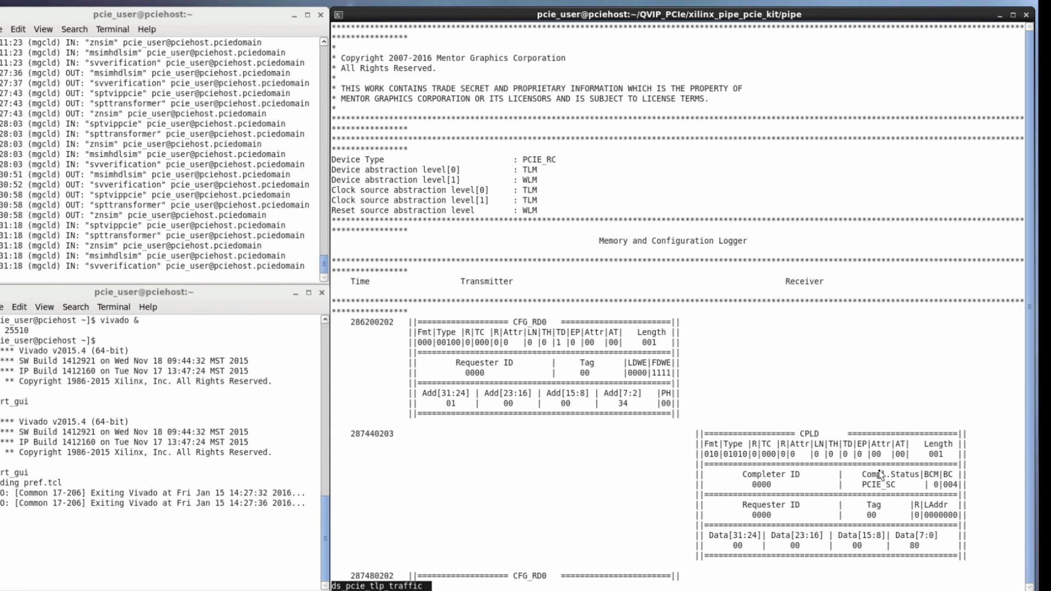
pyautogui.scroll(-12, 880, 474)
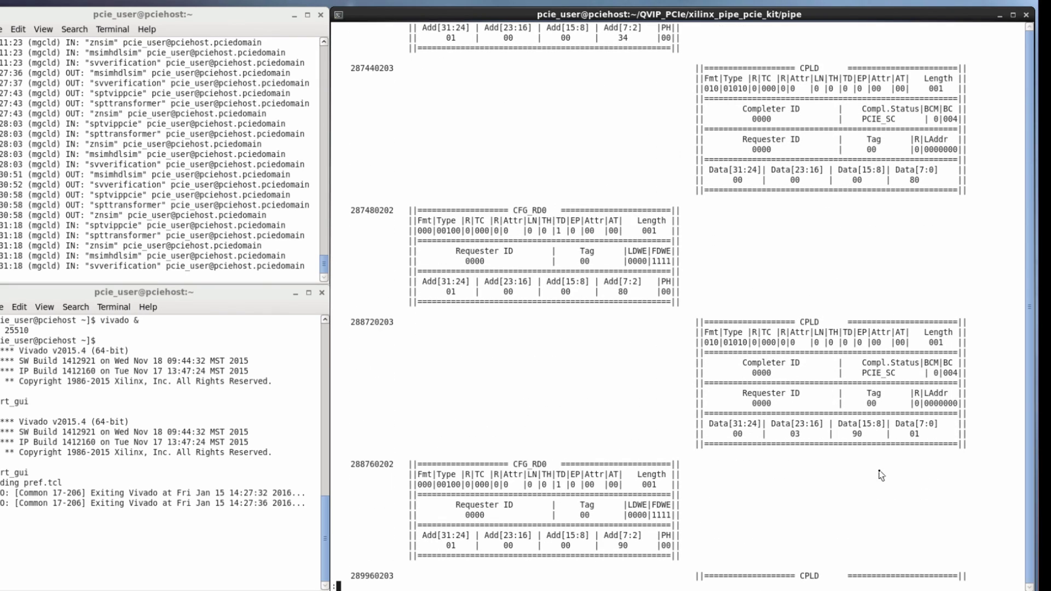
pyautogui.press('Escape')
pyautogui.press('q')
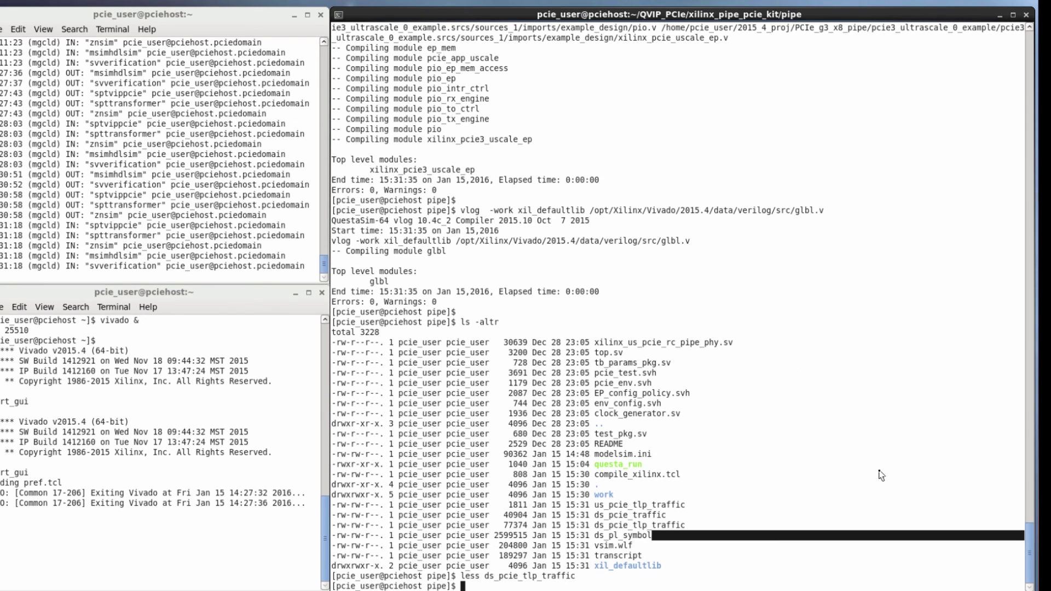